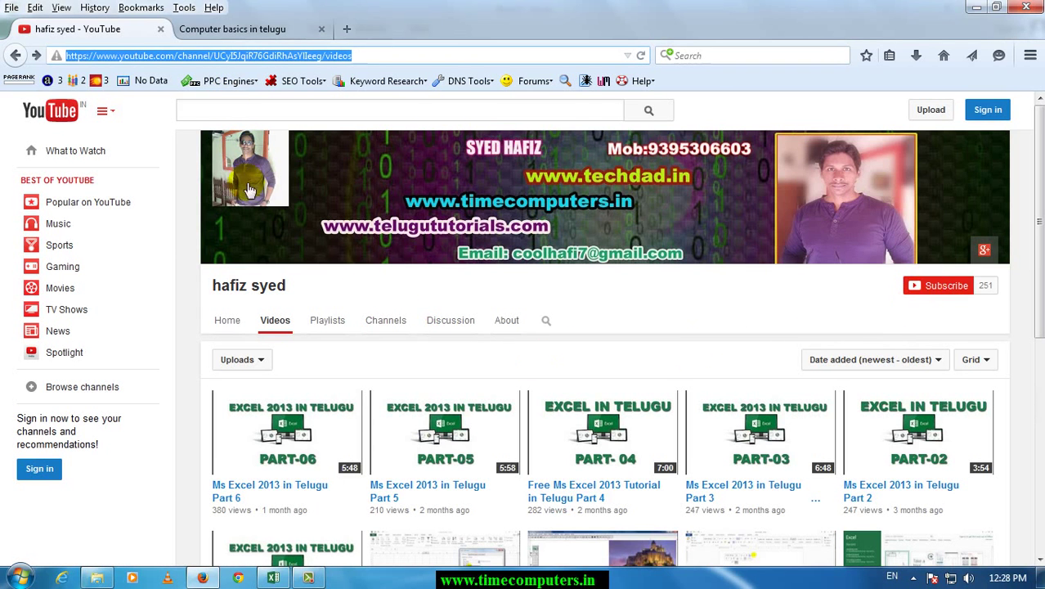
Step: Leave the Firefox tutorial page and switch to the blank Excel workbook Book1
left_click(242, 32)
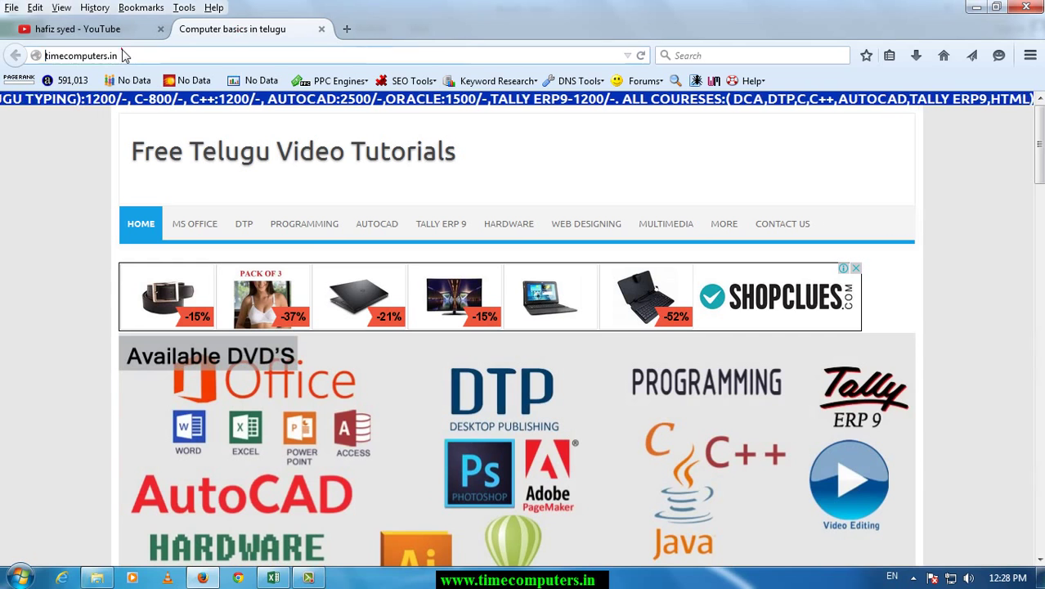
left_click(274, 577)
left_click(126, 187)
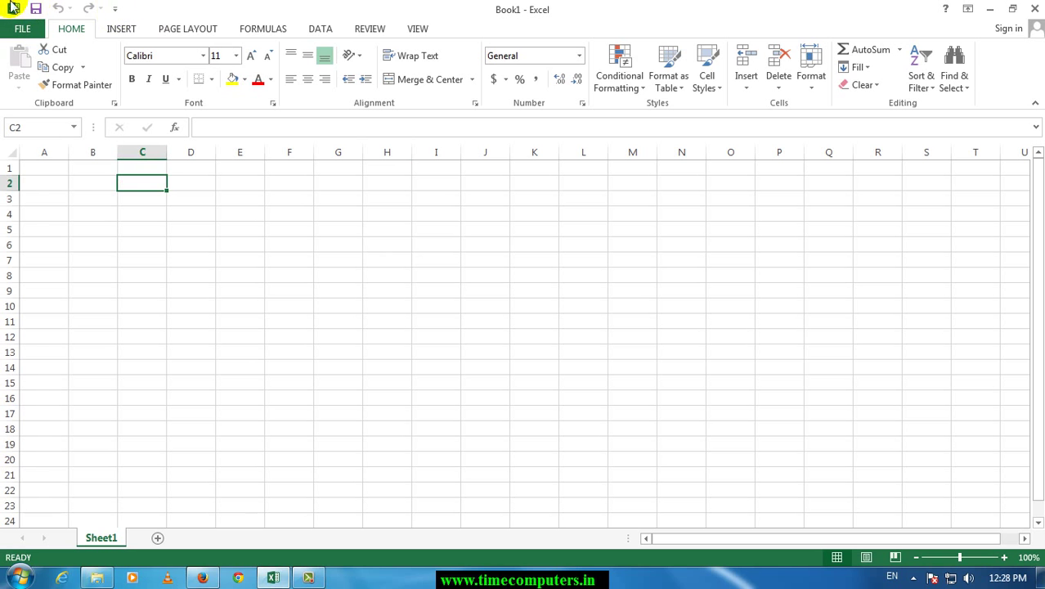
left_click(231, 295)
left_click(211, 391)
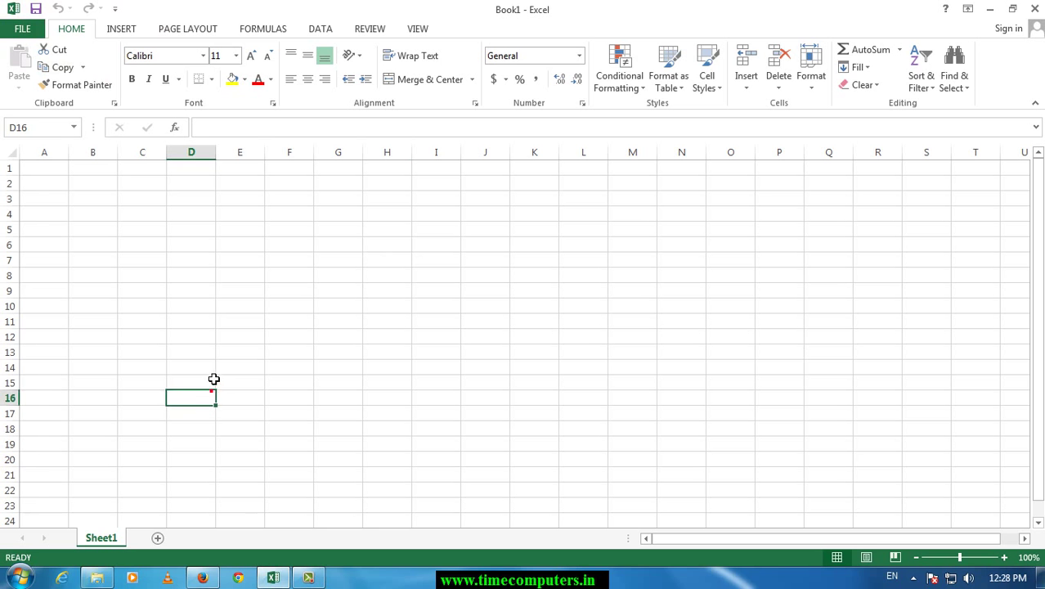
left_click(202, 288)
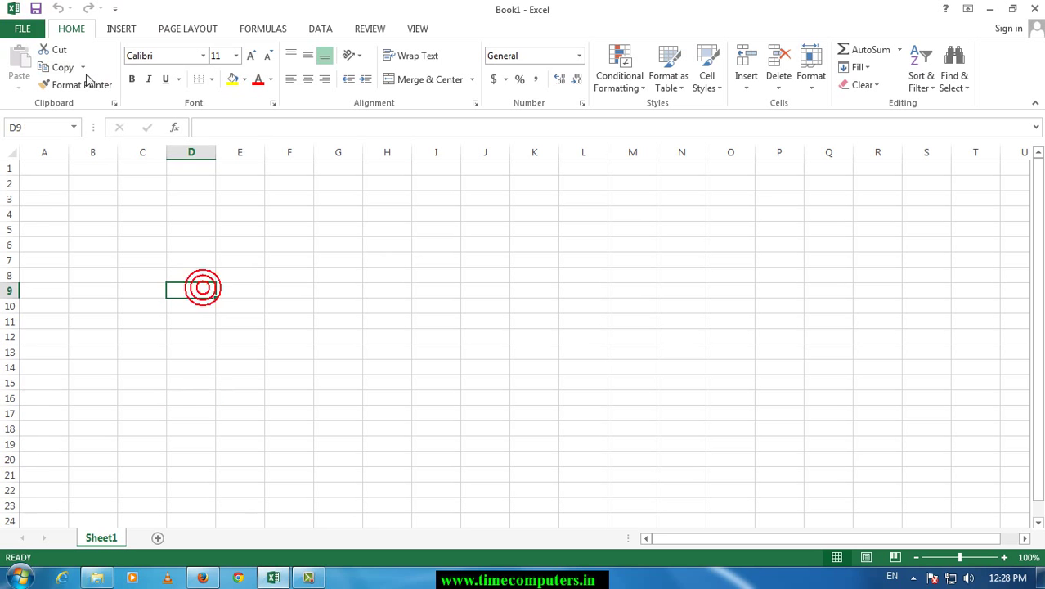
left_click(24, 31)
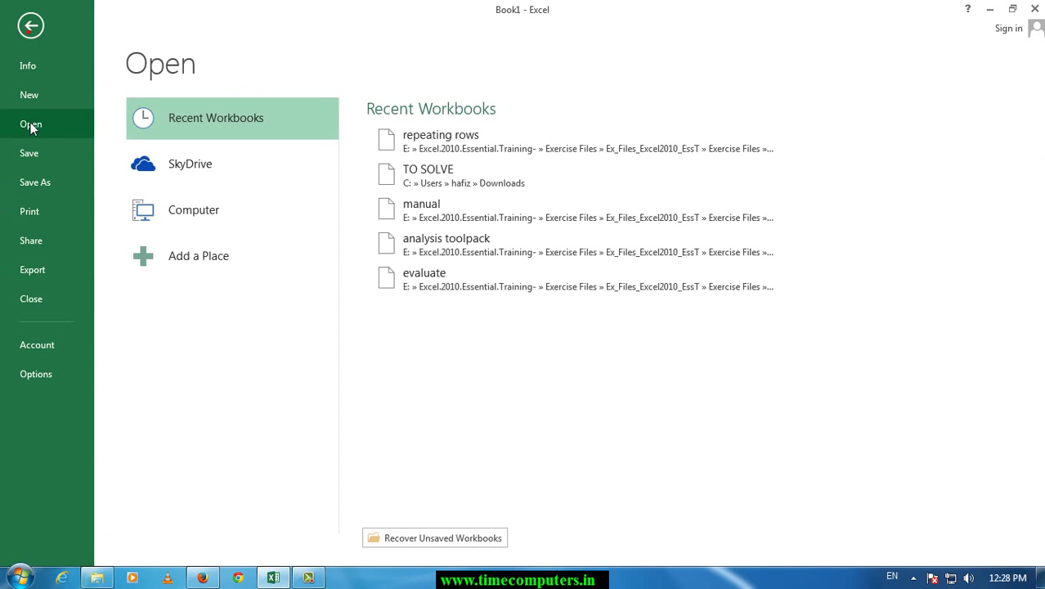
key("Escape")
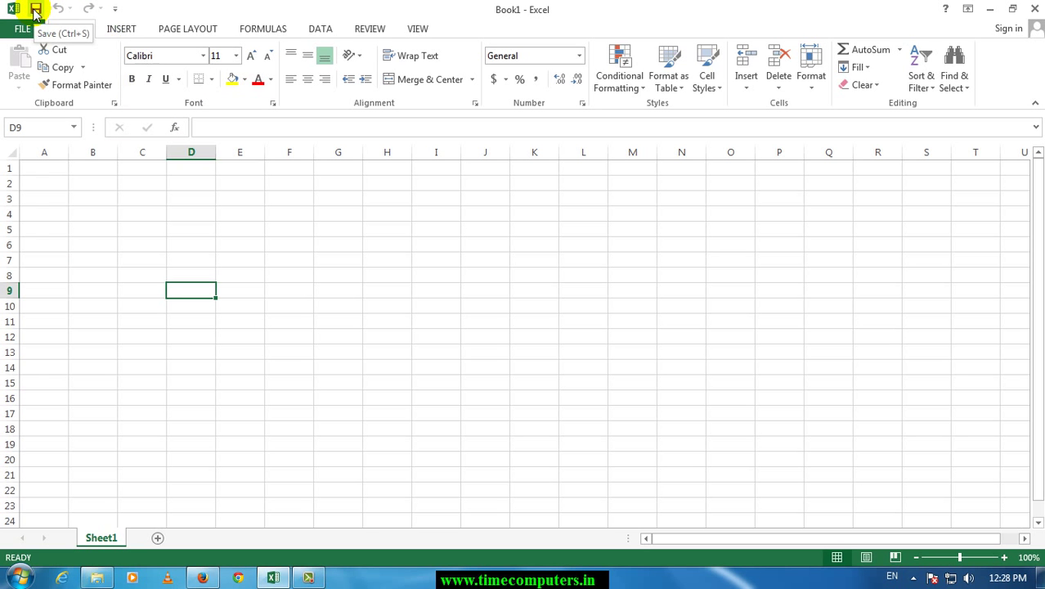
left_click(455, 272)
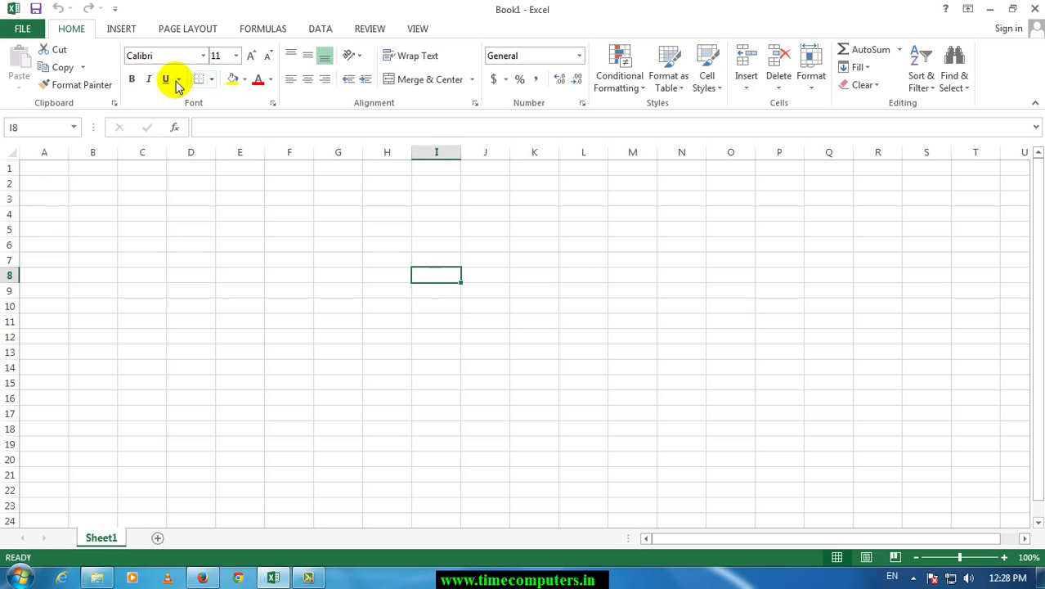
left_click(312, 30)
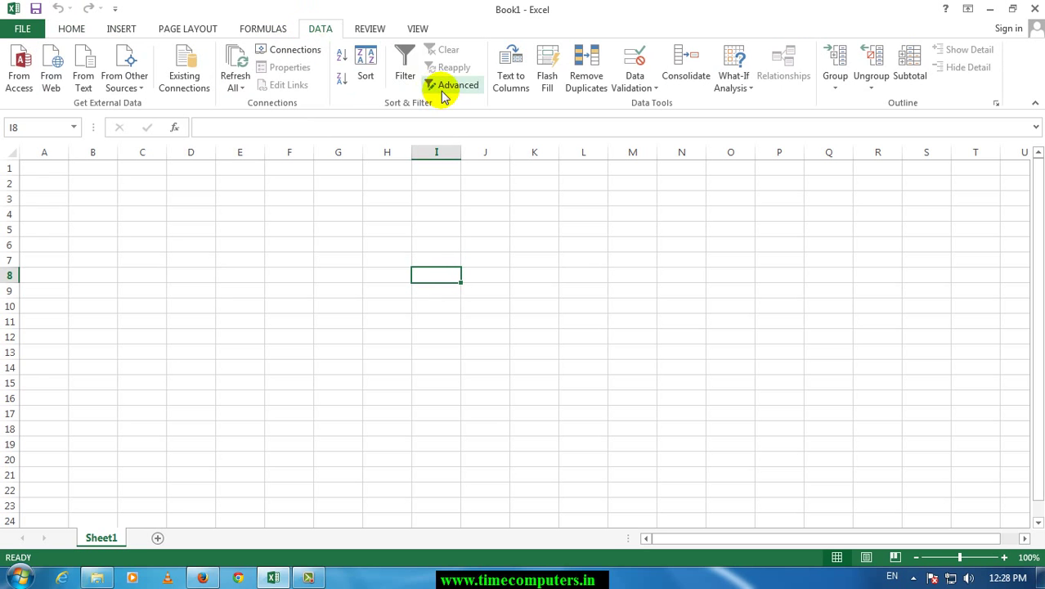
left_click(81, 29)
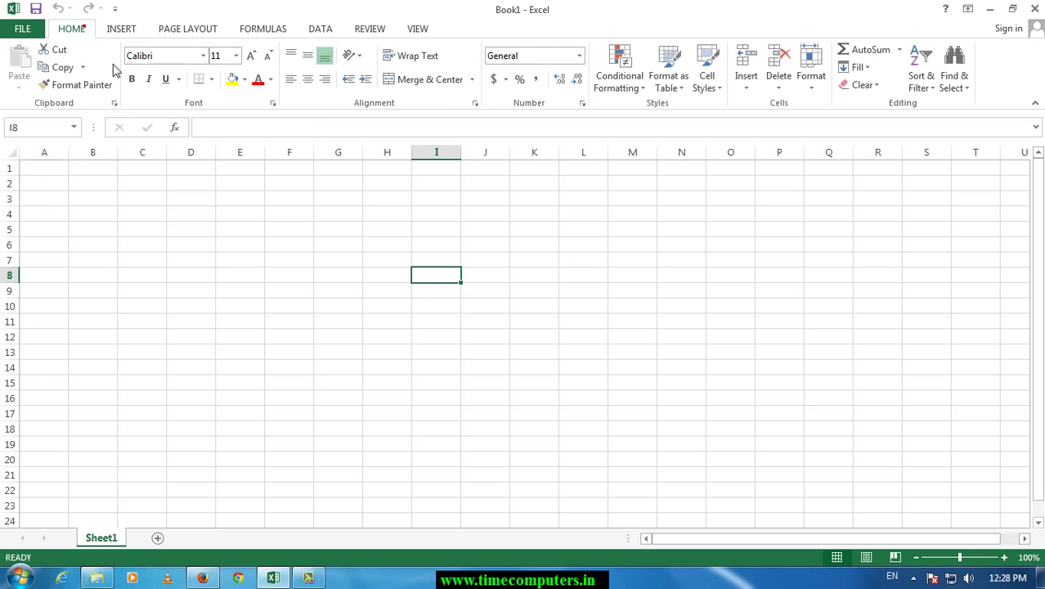
left_click(365, 30)
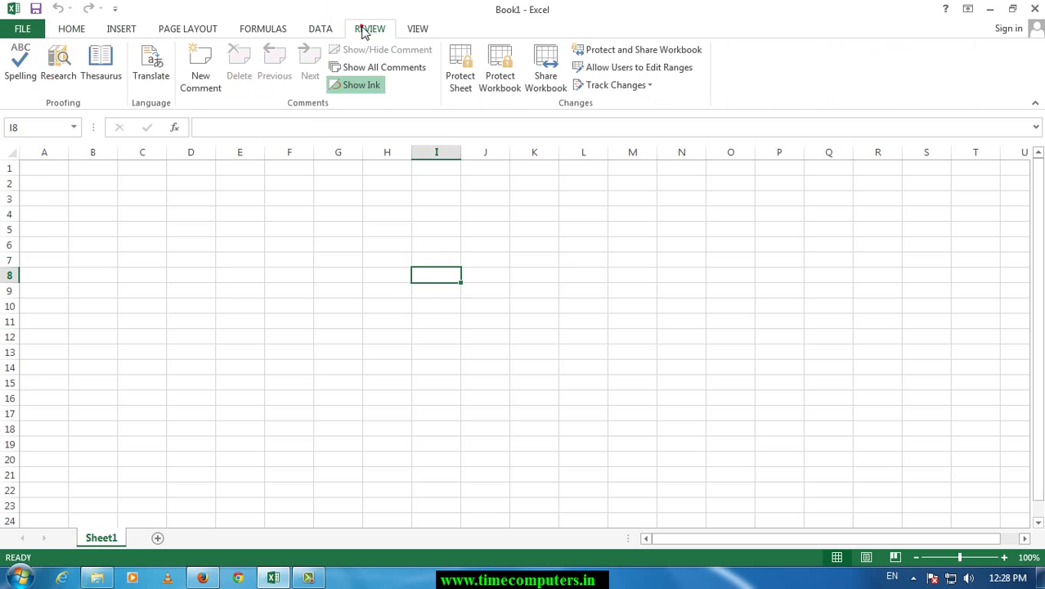
left_click(346, 264)
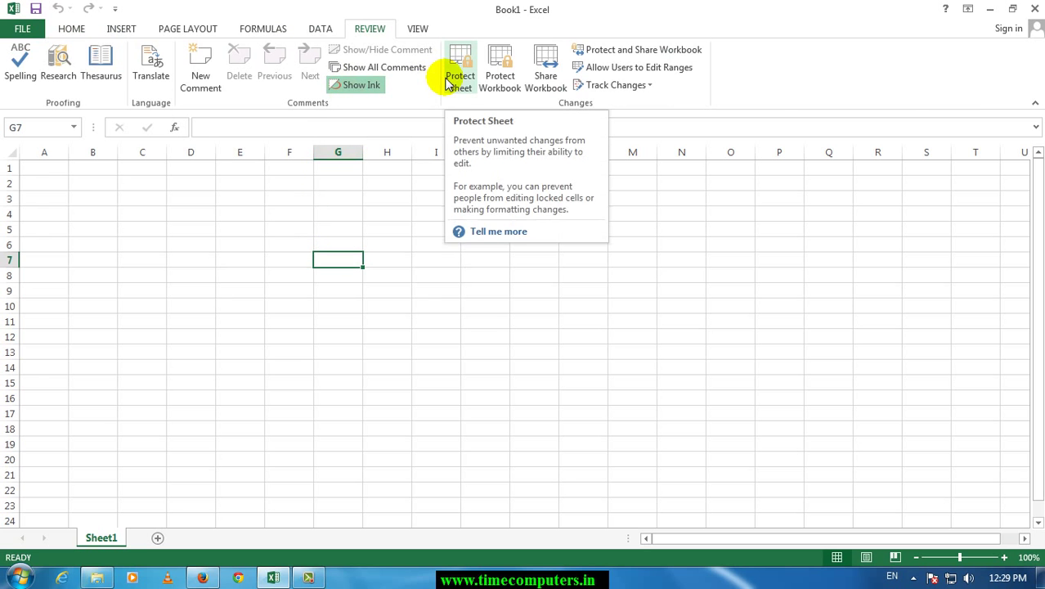
left_click(75, 34)
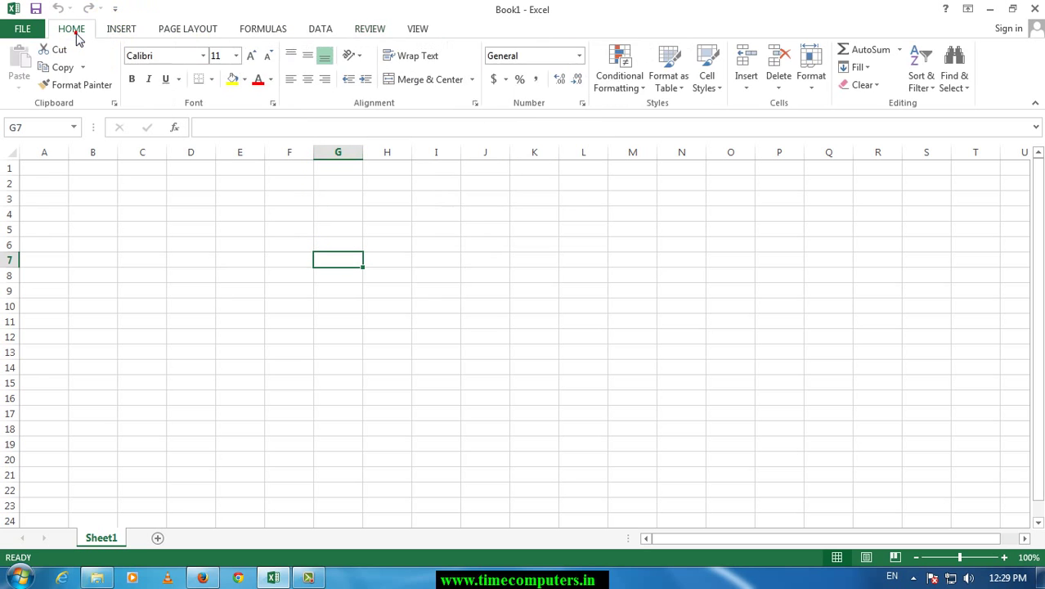
left_click(327, 33)
left_click(275, 35)
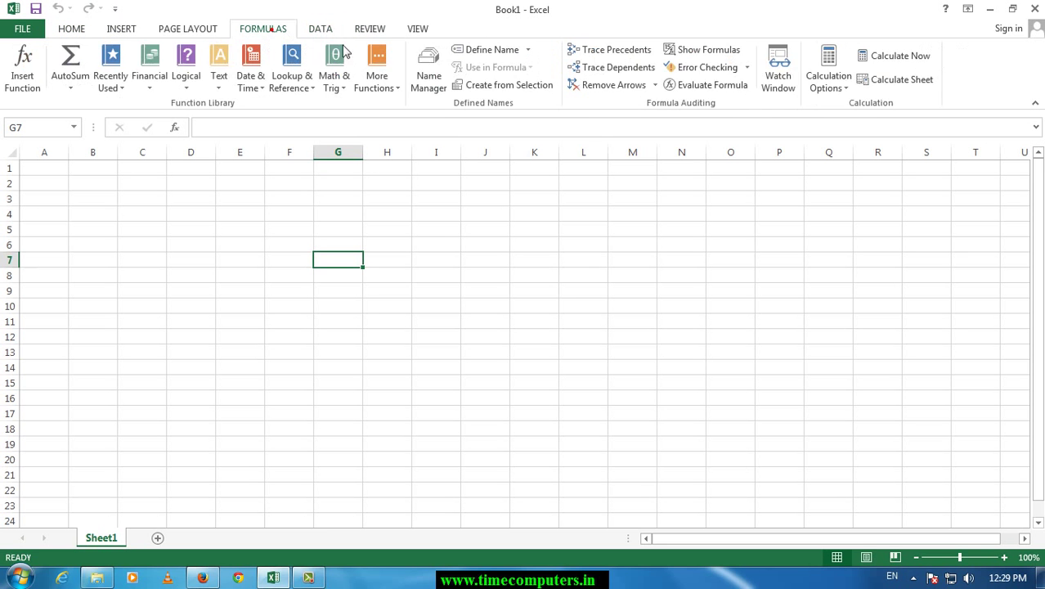
left_click(420, 36)
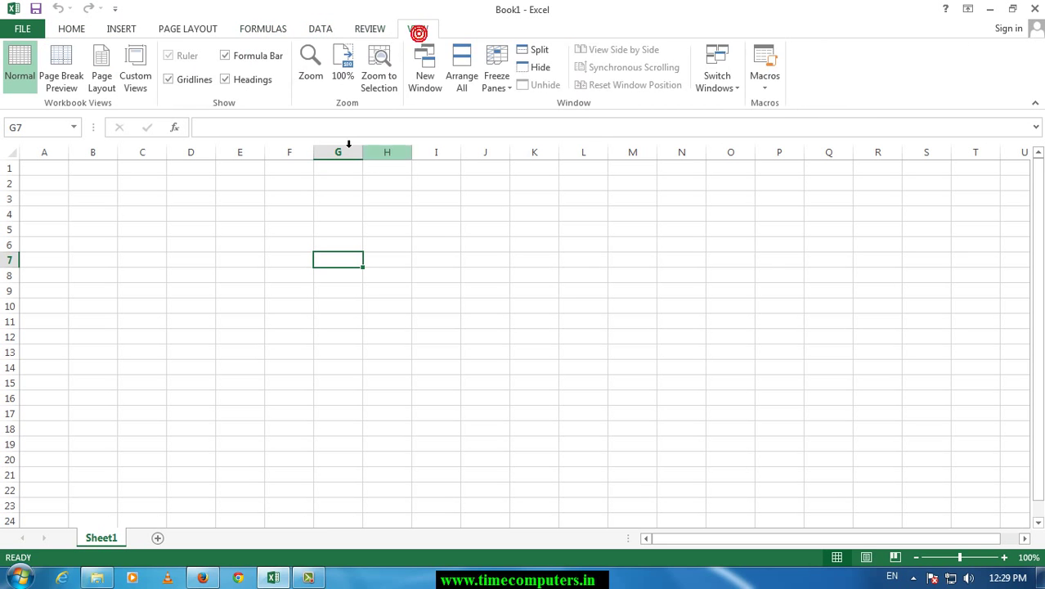
left_click(298, 262)
left_click(395, 309)
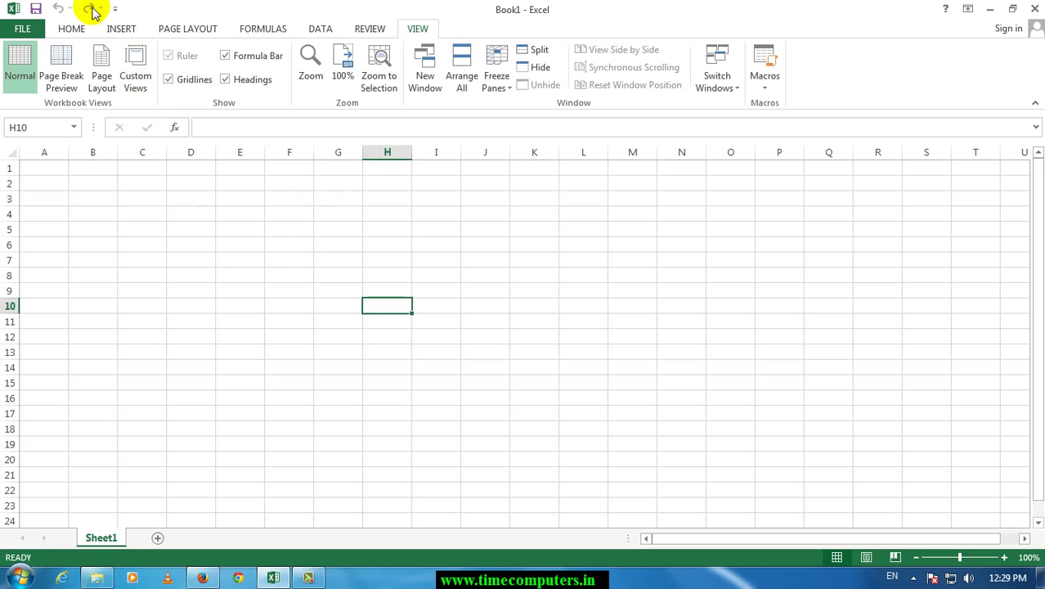
left_click(186, 238)
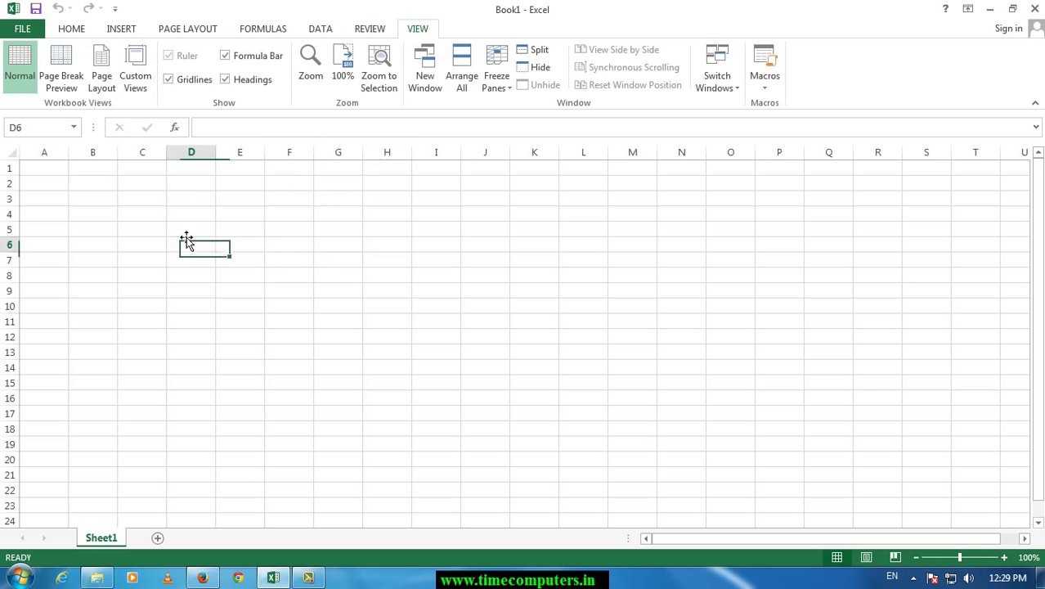
left_click(83, 33)
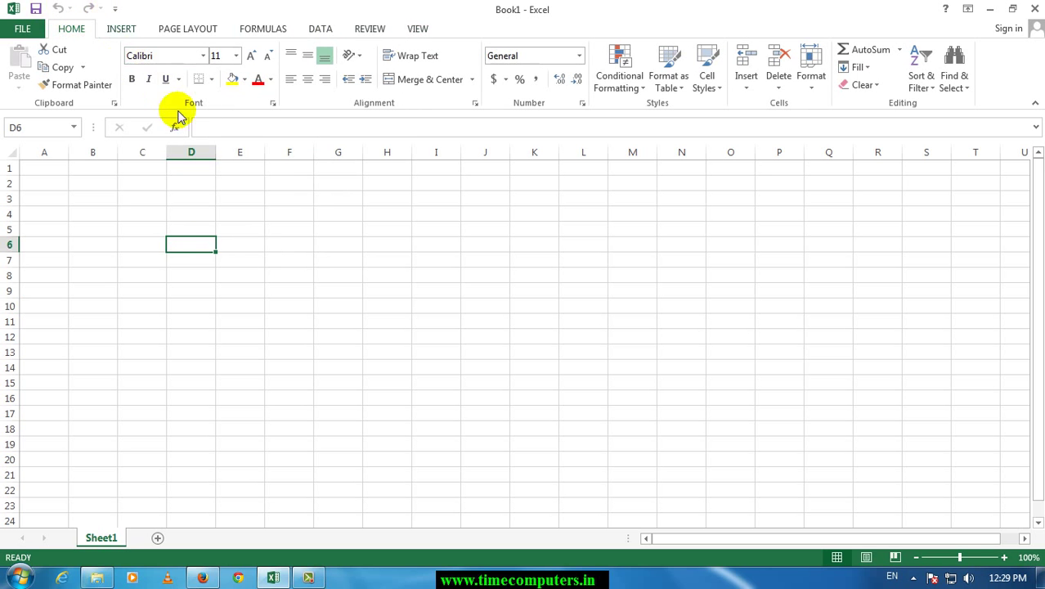
Step: Add the Underline command from the Home tab to the Quick Access Toolbar
right_click(165, 85)
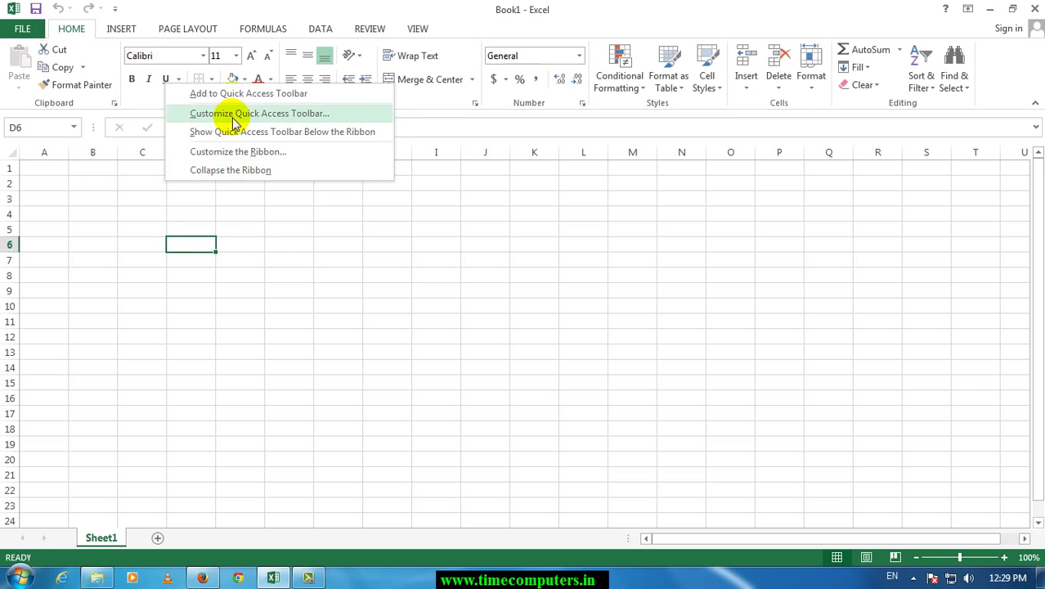
left_click(252, 95)
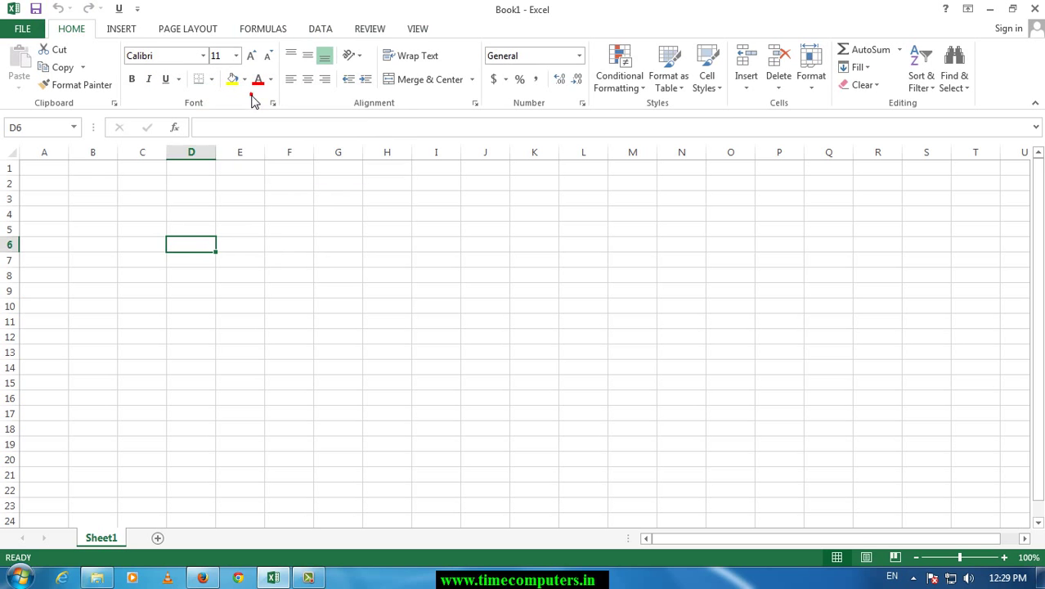
left_click(219, 258)
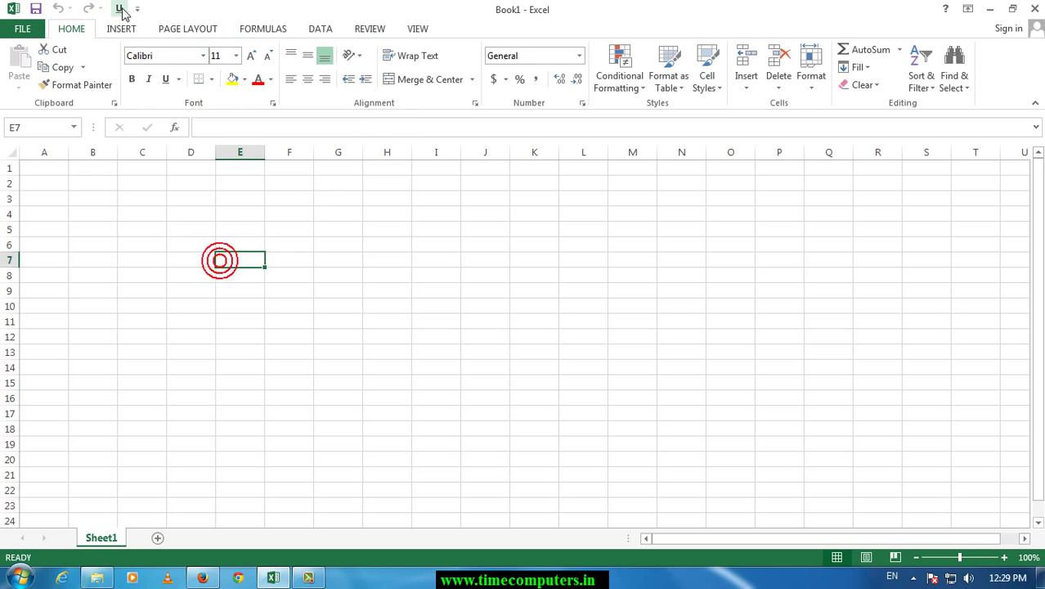
Step: Browse the Data and Home tabs while selecting cells H5, E6 and G7
left_click(332, 32)
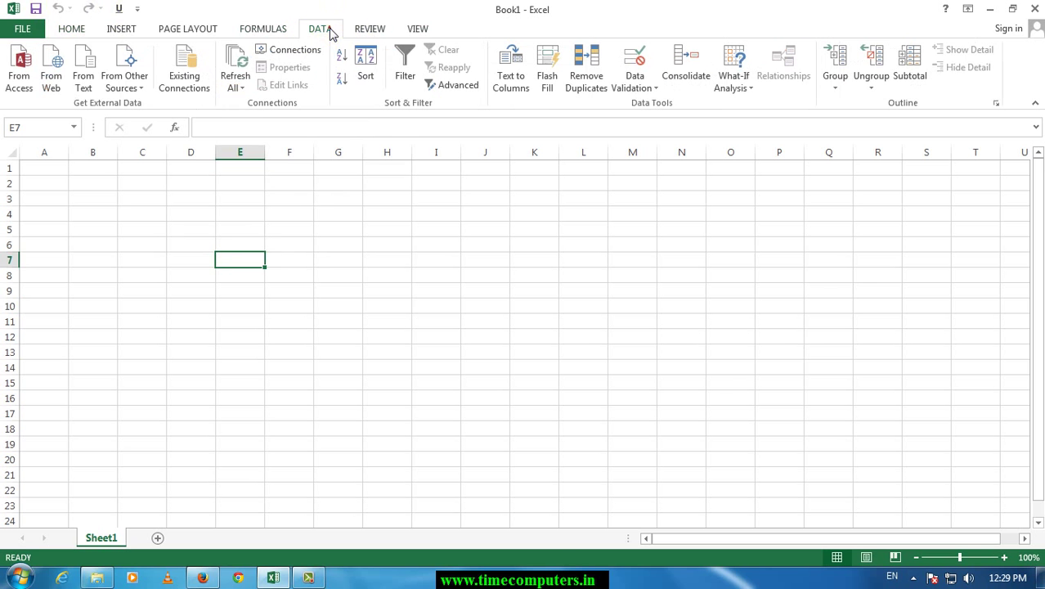
left_click(364, 236)
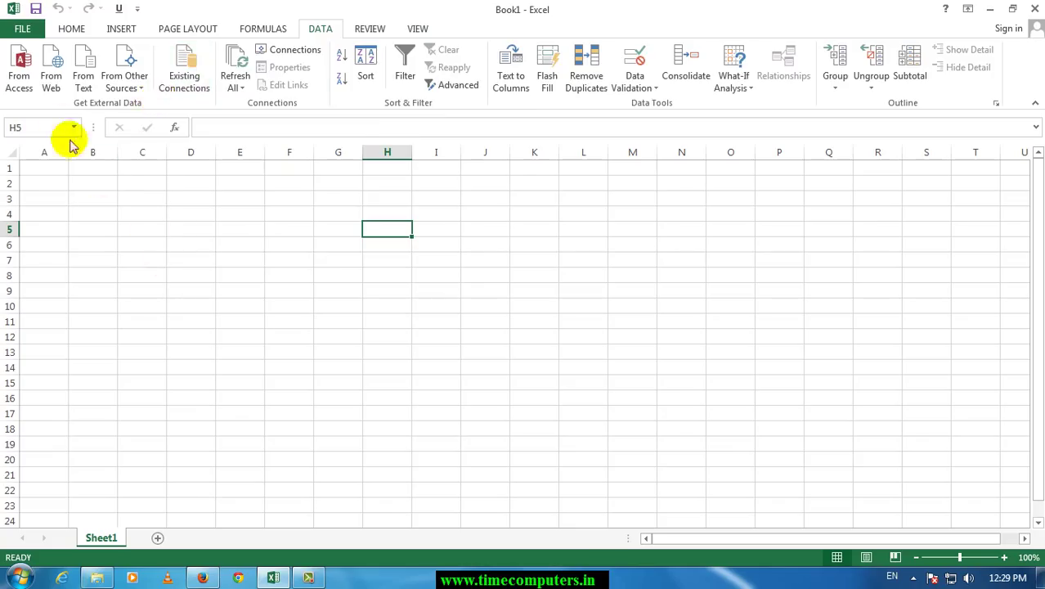
left_click(71, 29)
left_click(253, 248)
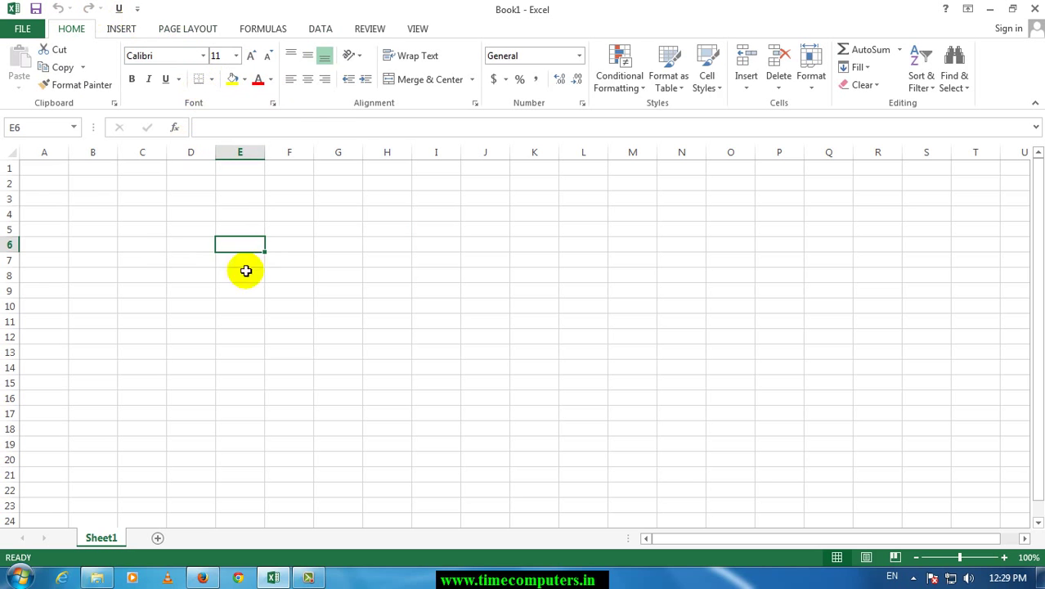
left_click(350, 256)
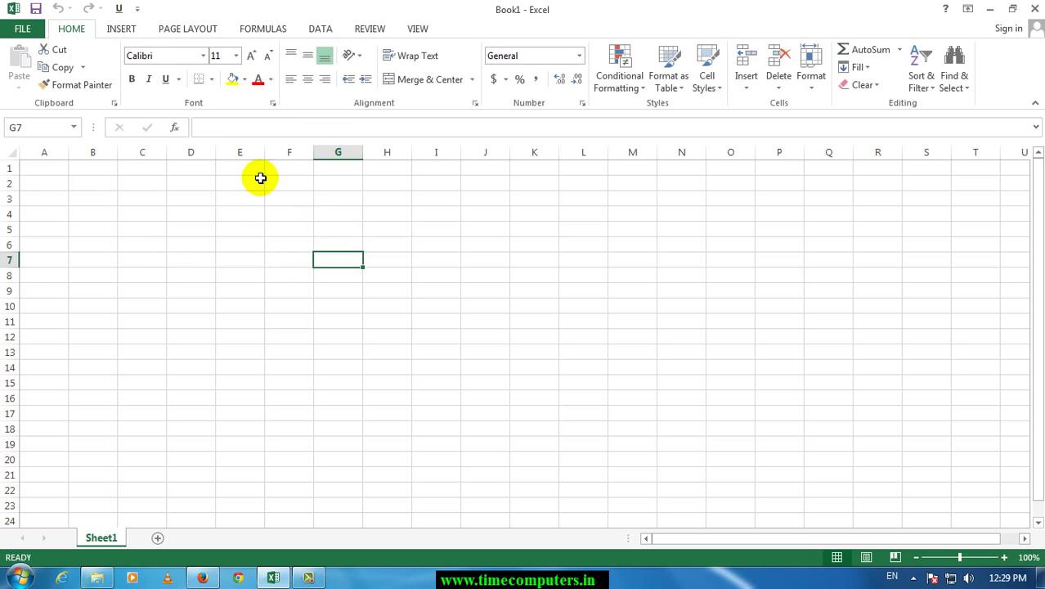
left_click(187, 33)
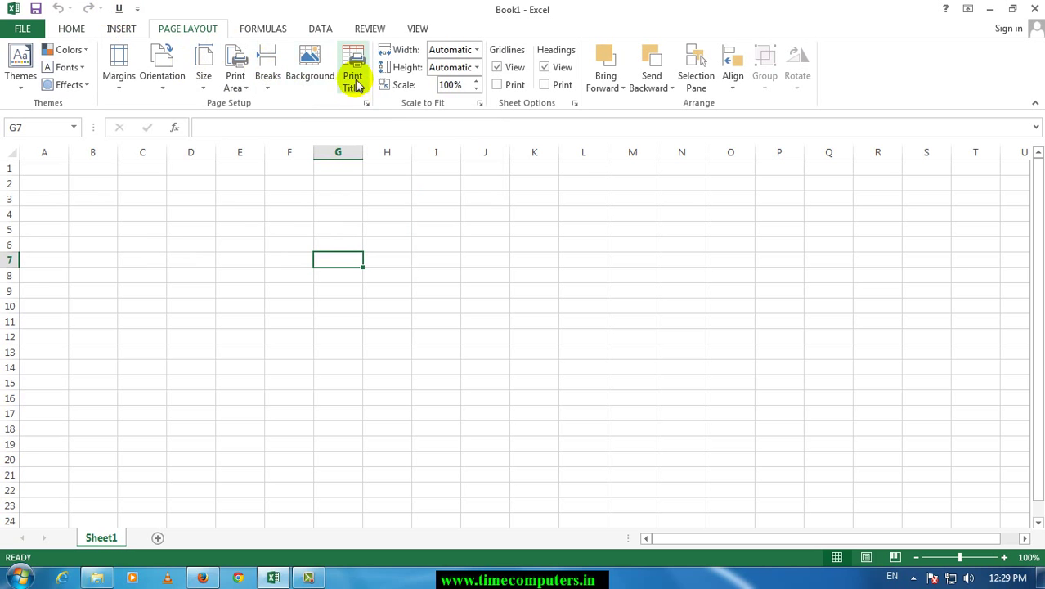
Step: Add Print Titles from the Page Layout tab to the Quick Access Toolbar, then return to Home
right_click(356, 82)
left_click(354, 77)
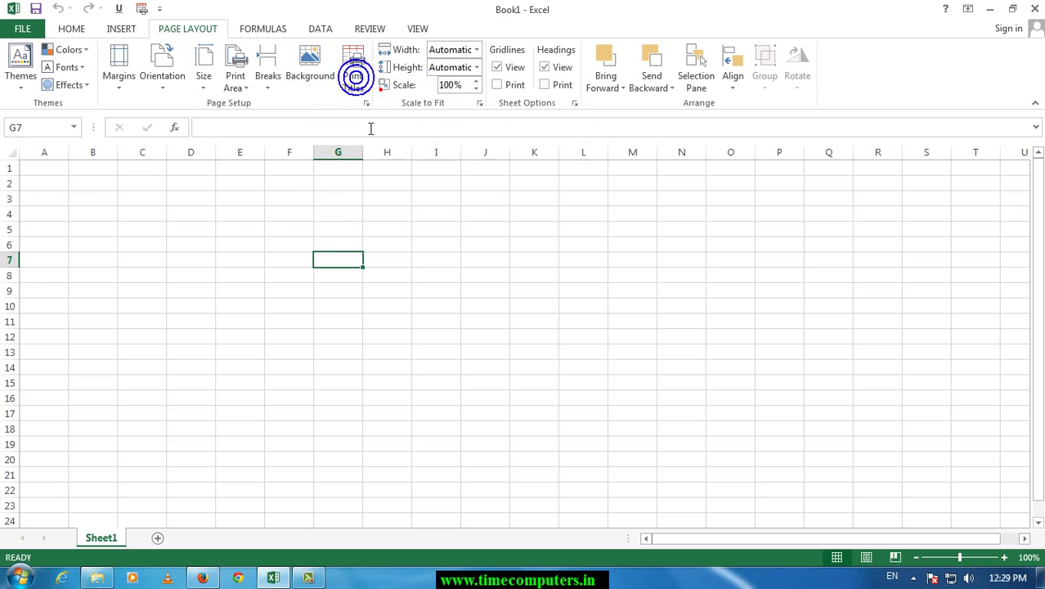
left_click(361, 211)
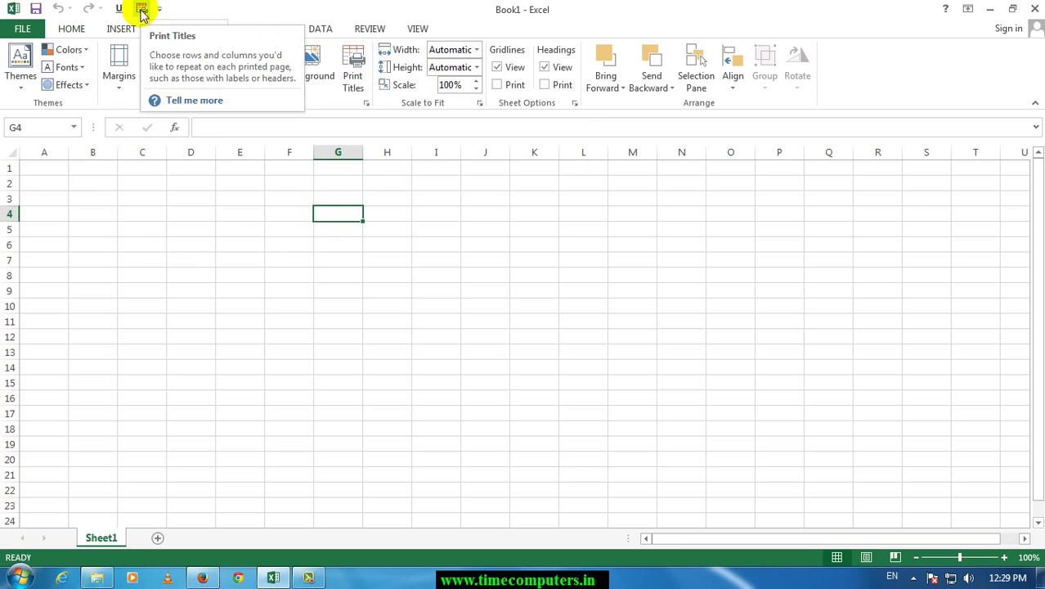
left_click(76, 29)
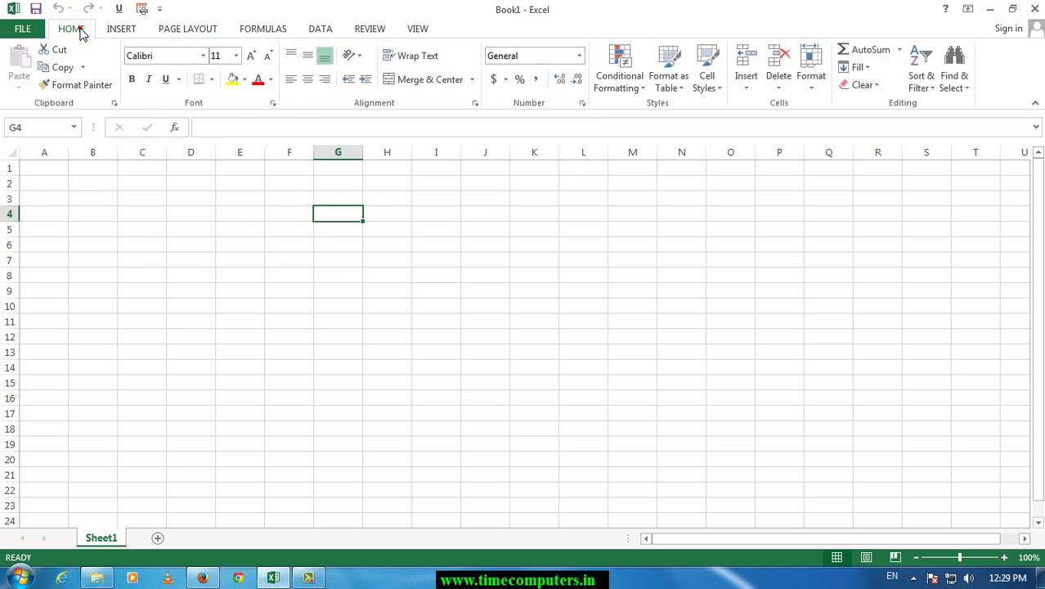
left_click(390, 232)
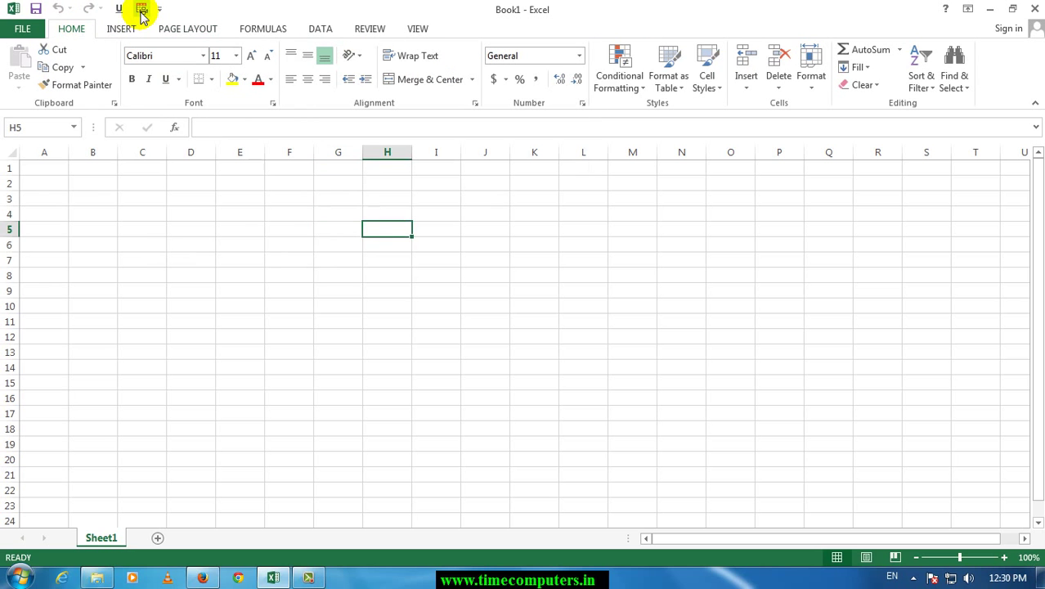
left_click(223, 236)
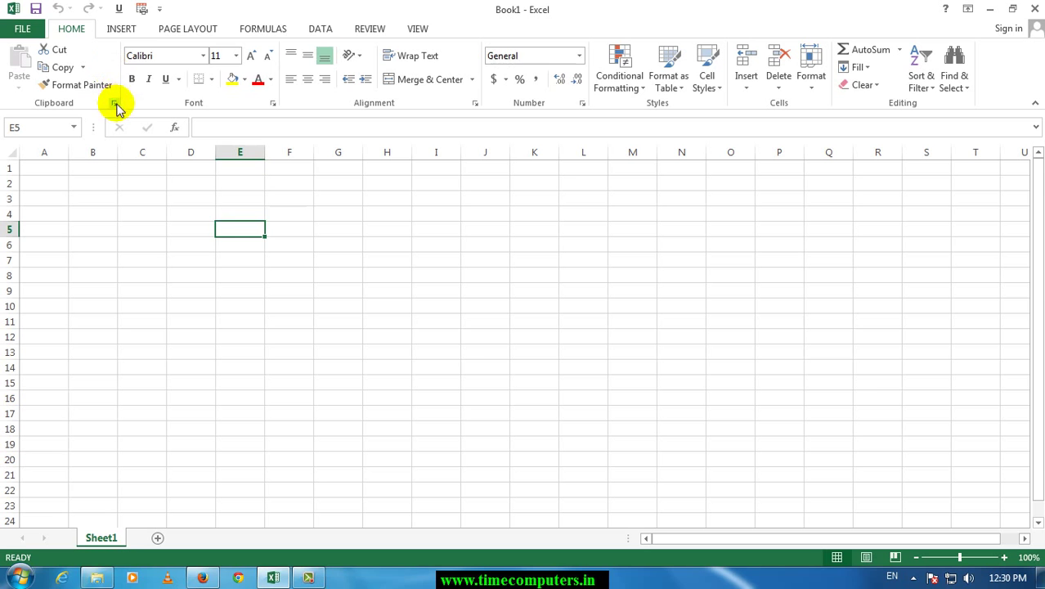
Step: Show the Quick Access Toolbar below the ribbon
right_click(105, 7)
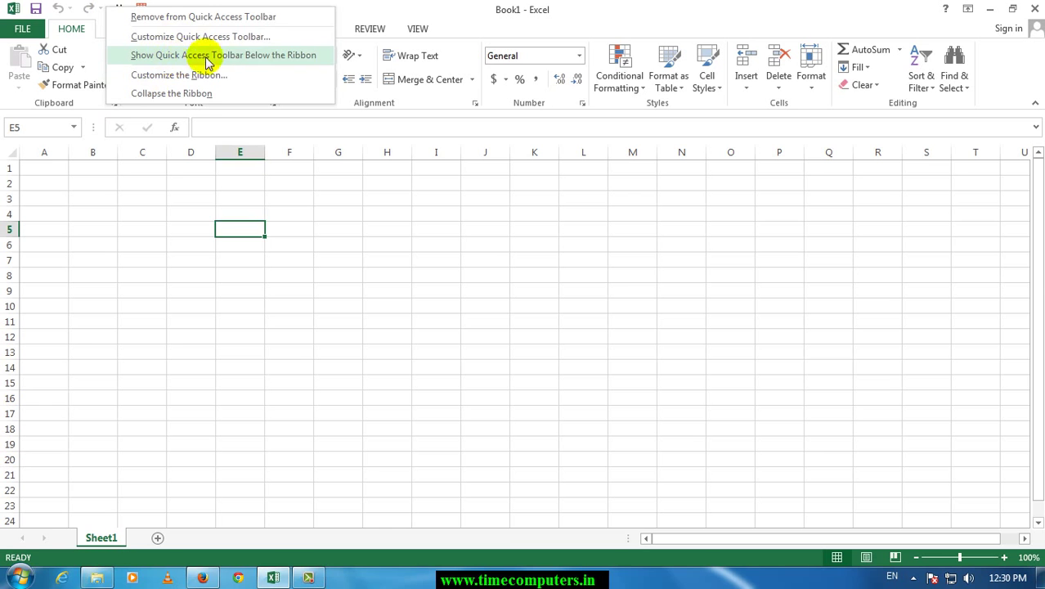
left_click(264, 56)
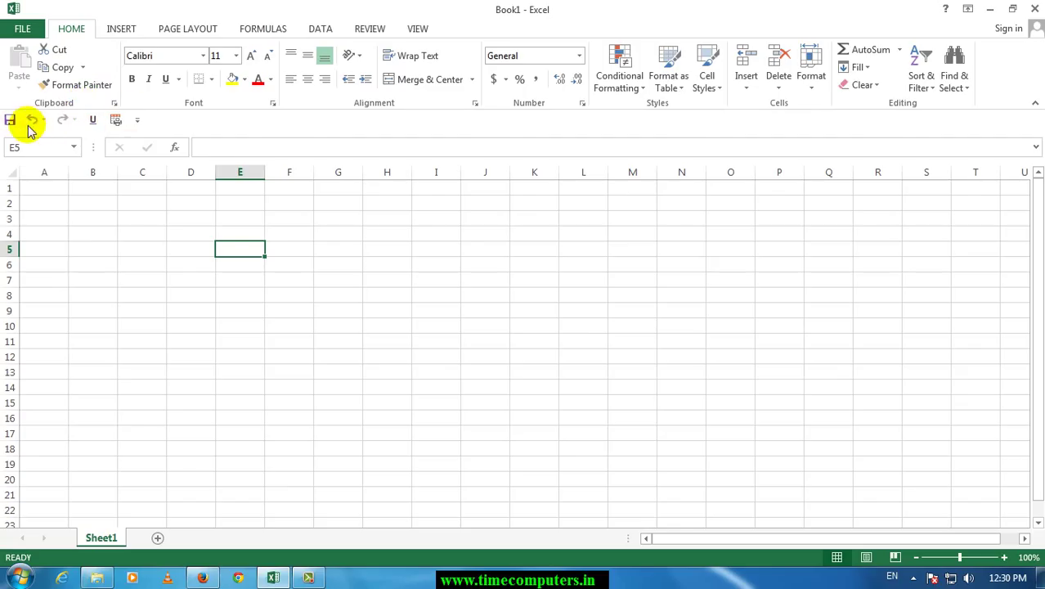
left_click(136, 123)
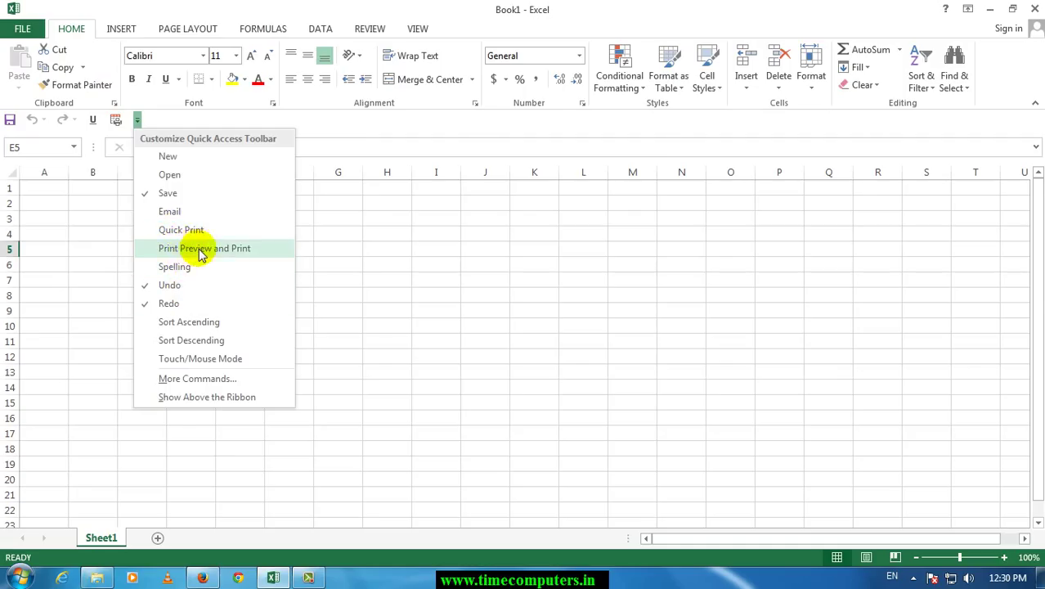
Step: Add Print Preview and Print, and New, to the Quick Access Toolbar
key("Escape")
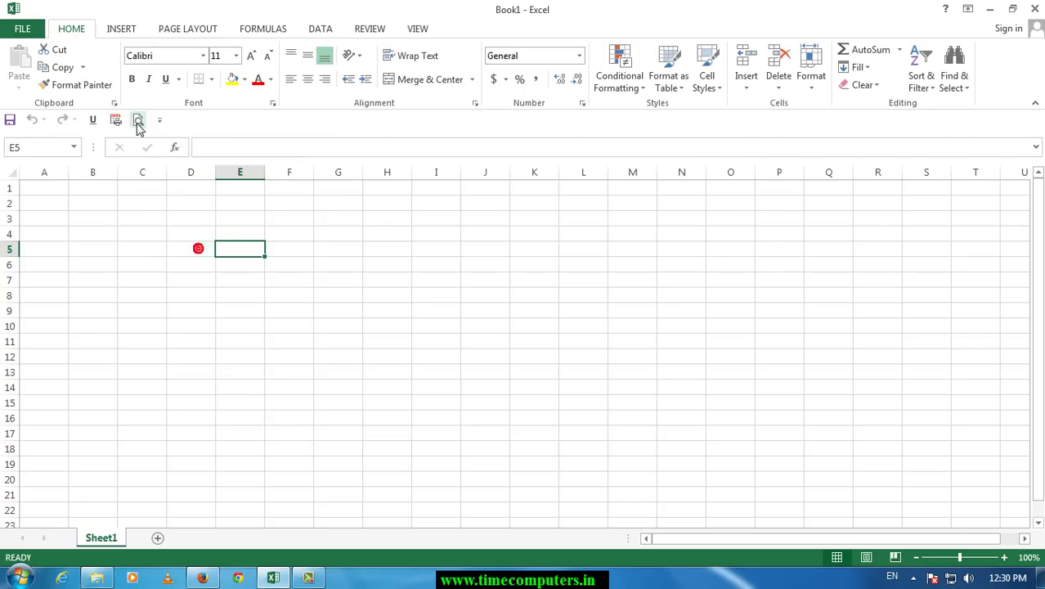
left_click(159, 120)
key("Escape")
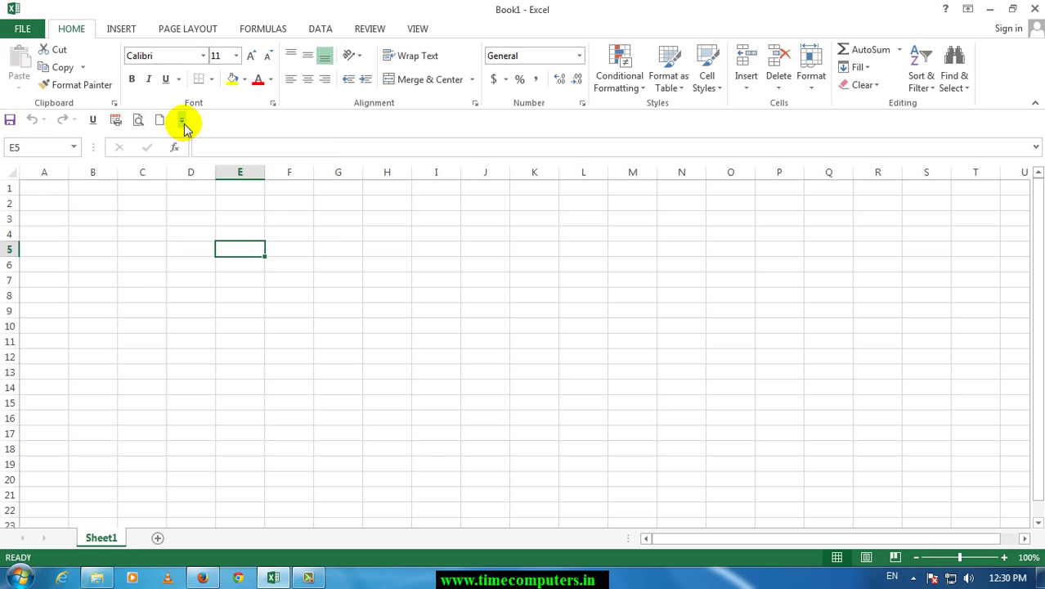
left_click(182, 122)
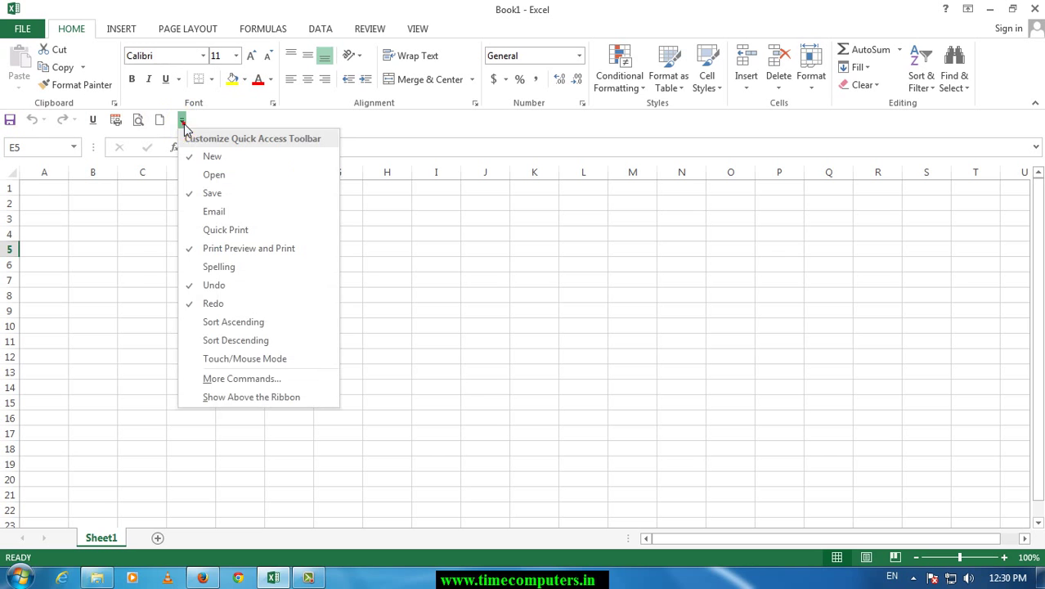
Step: In Excel Options, add Delete Sheet Rows and move it up four places to first position
left_click(237, 380)
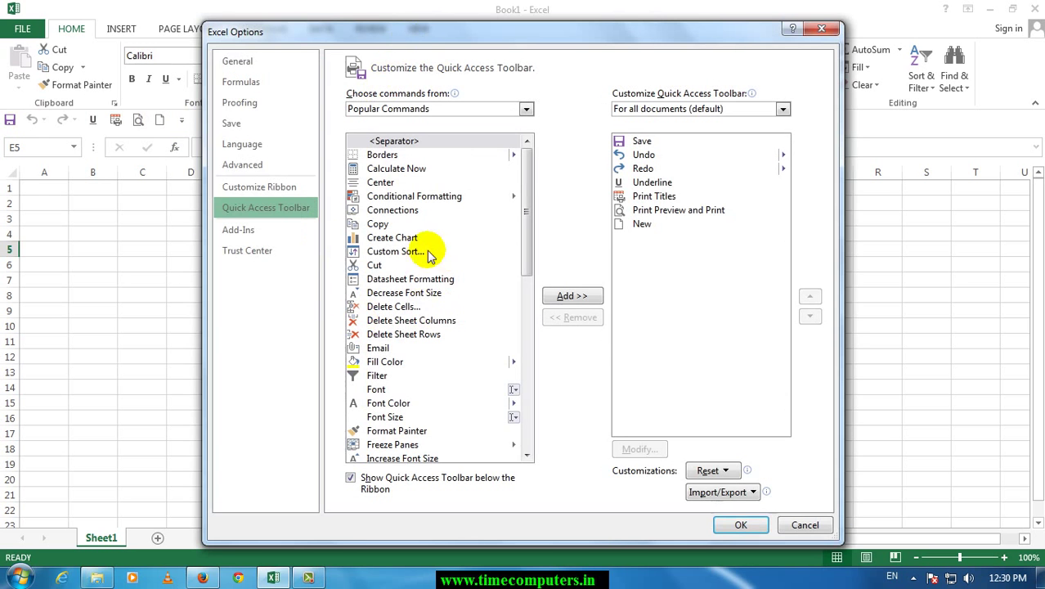
left_click(404, 337)
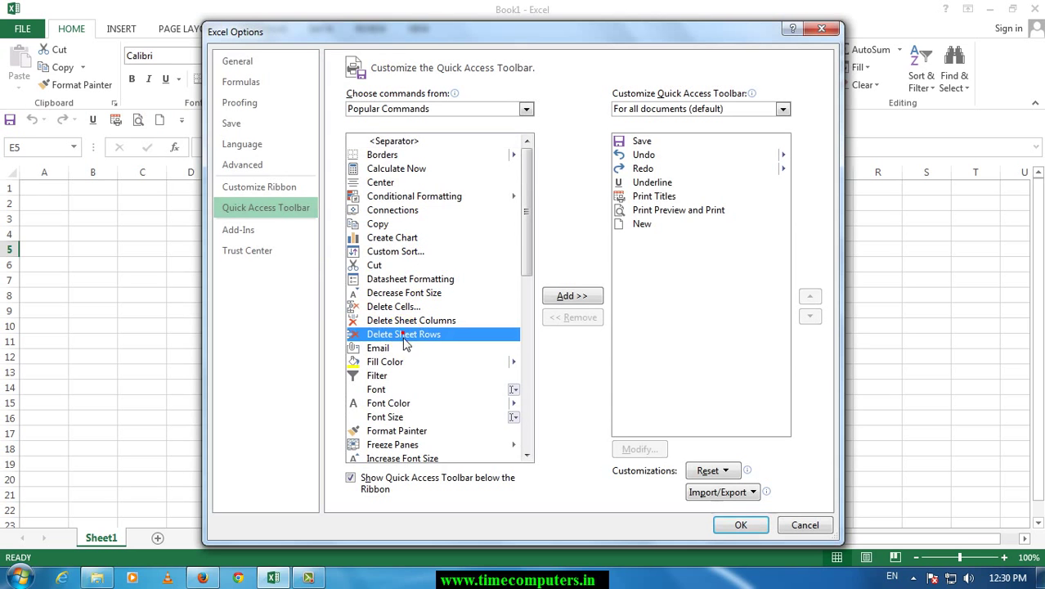
left_click(568, 298)
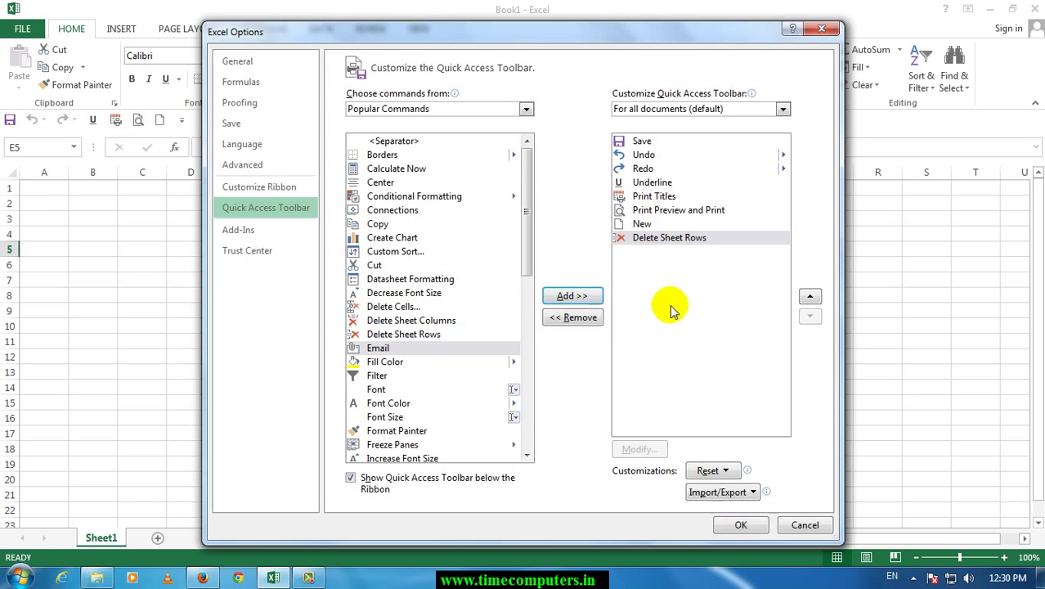
left_click(809, 298)
left_click(809, 298)
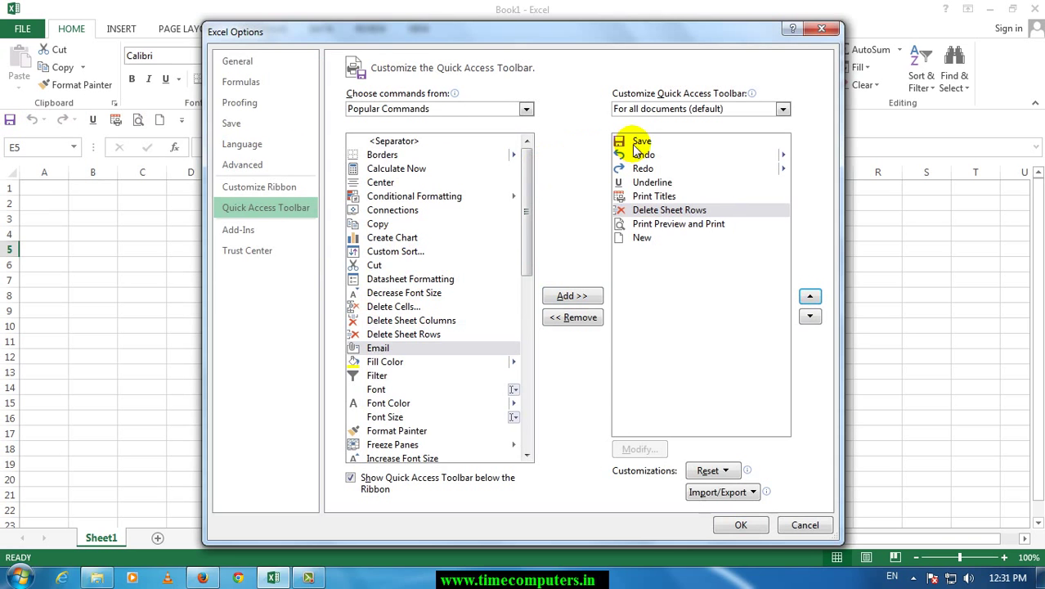
left_click(809, 297)
left_click(809, 298)
left_click(809, 298)
left_click(809, 298)
left_click(809, 298)
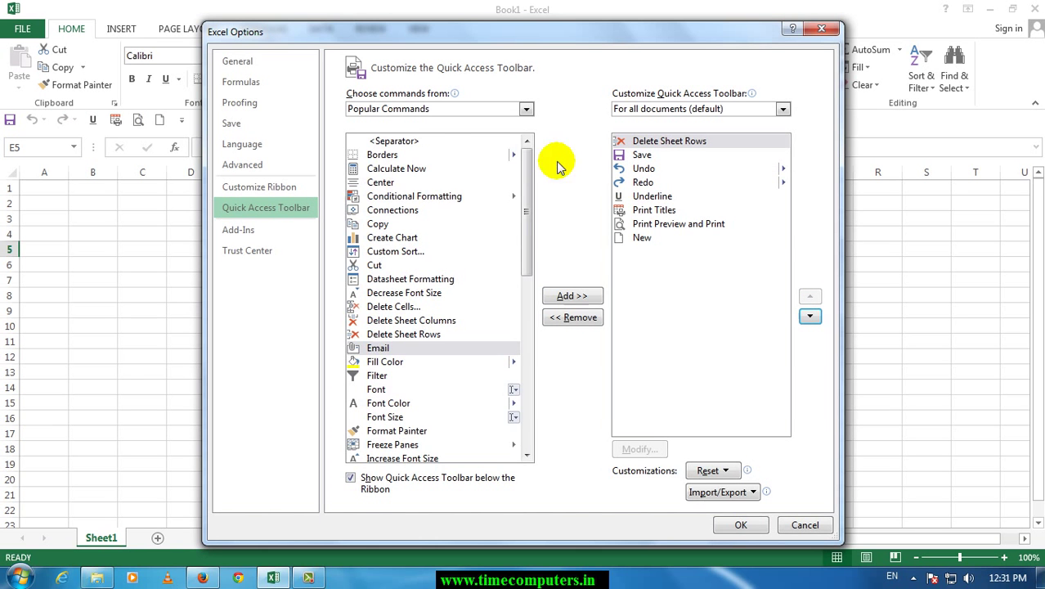
left_click_drag(524, 249, 531, 345)
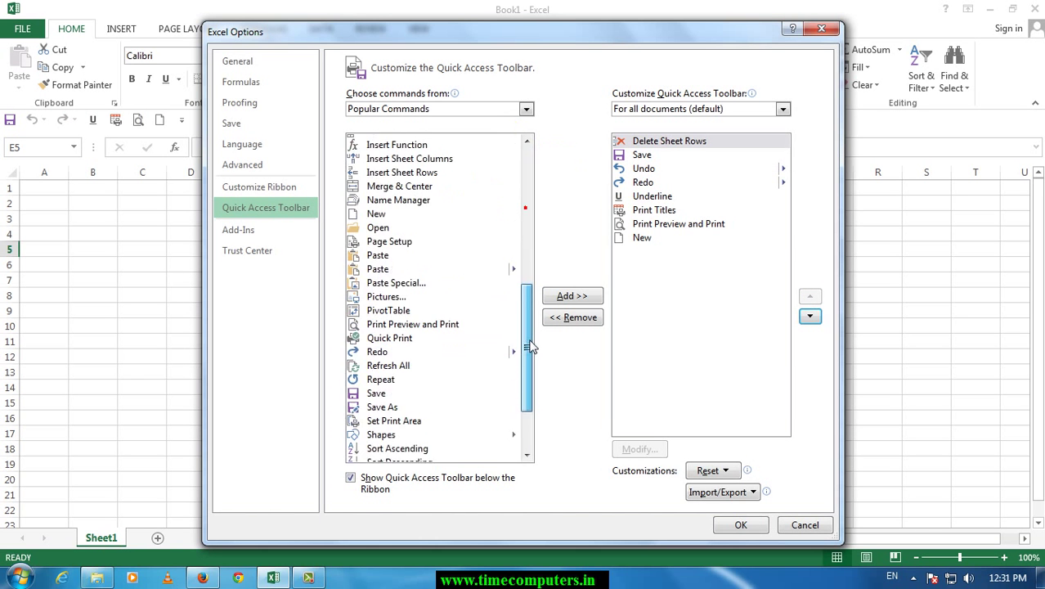
left_click(525, 110)
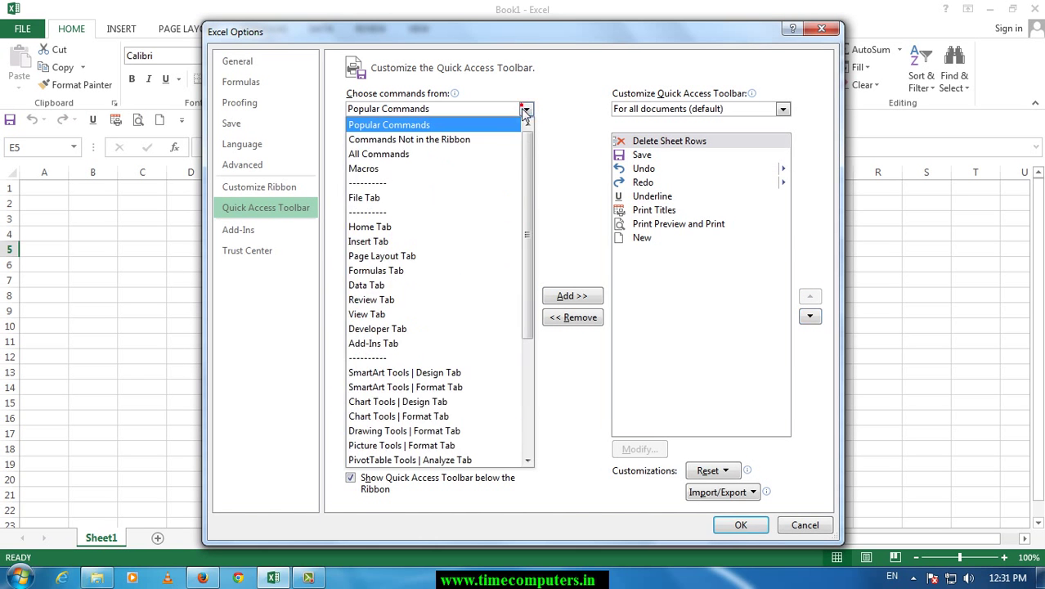
Step: Switch the command list to All Commands and scroll down to Crop
left_click(406, 156)
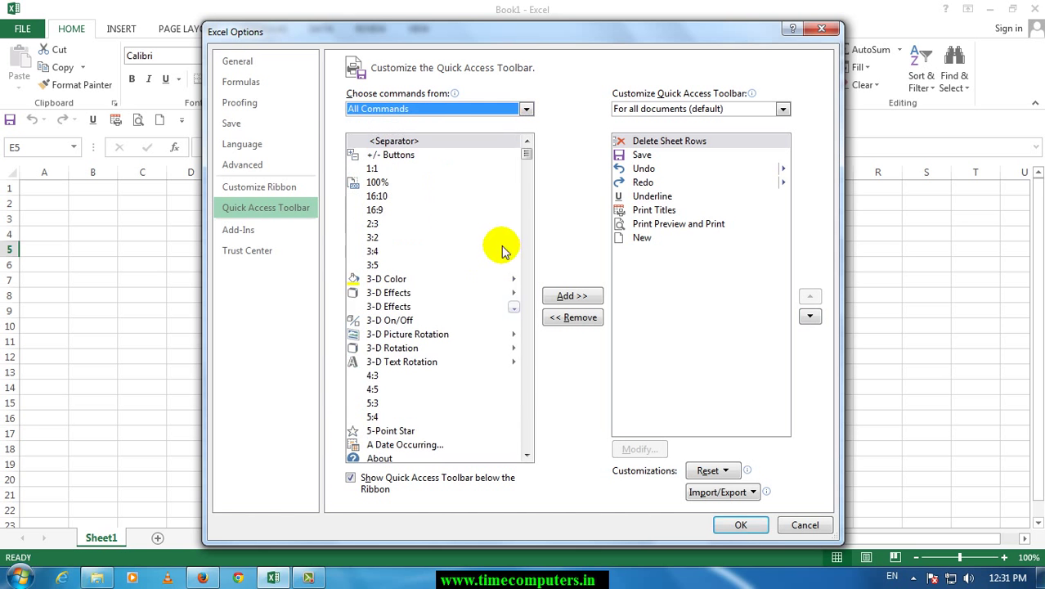
left_click(415, 376)
scroll(415, 378, "down", 5)
scroll(417, 383, "down", 4)
scroll(417, 383, "down", 4)
scroll(419, 383, "down", 4)
scroll(419, 385, "down", 4)
scroll(420, 388, "down", 5)
scroll(421, 393, "down", 4)
scroll(421, 393, "down", 4)
scroll(421, 394, "down", 4)
scroll(422, 396, "down", 2)
scroll(422, 394, "down", 1)
scroll(422, 394, "down", 2)
scroll(423, 394, "down", 3)
scroll(424, 394, "down", 3)
scroll(423, 395, "down", 1)
scroll(422, 395, "down", 2)
scroll(423, 396, "down", 2)
scroll(424, 396, "down", 2)
scroll(424, 397, "down", 4)
scroll(424, 397, "down", 2)
scroll(423, 399, "down", 4)
scroll(424, 398, "down", 3)
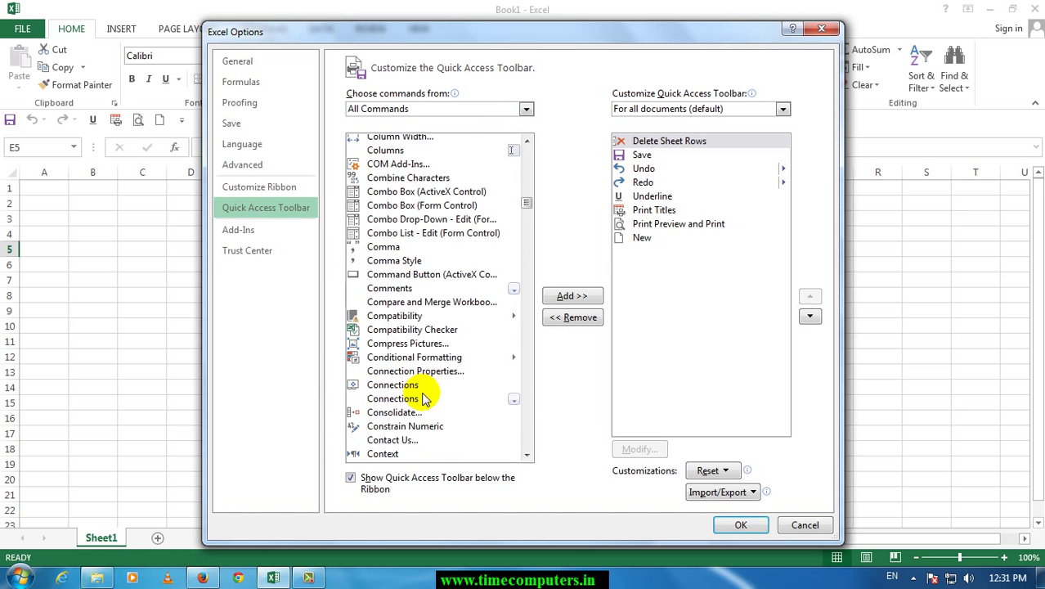
scroll(423, 399, "down", 4)
scroll(413, 395, "down", 4)
scroll(397, 368, "down", 1)
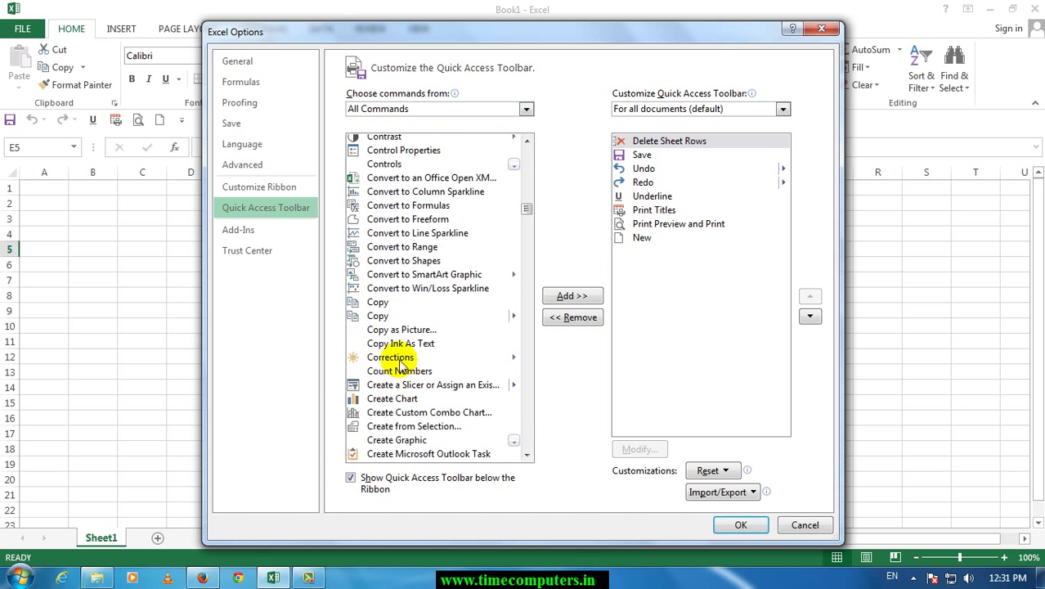
scroll(399, 327, "down", 2)
scroll(398, 319, "down", 3)
scroll(398, 335, "down", 2)
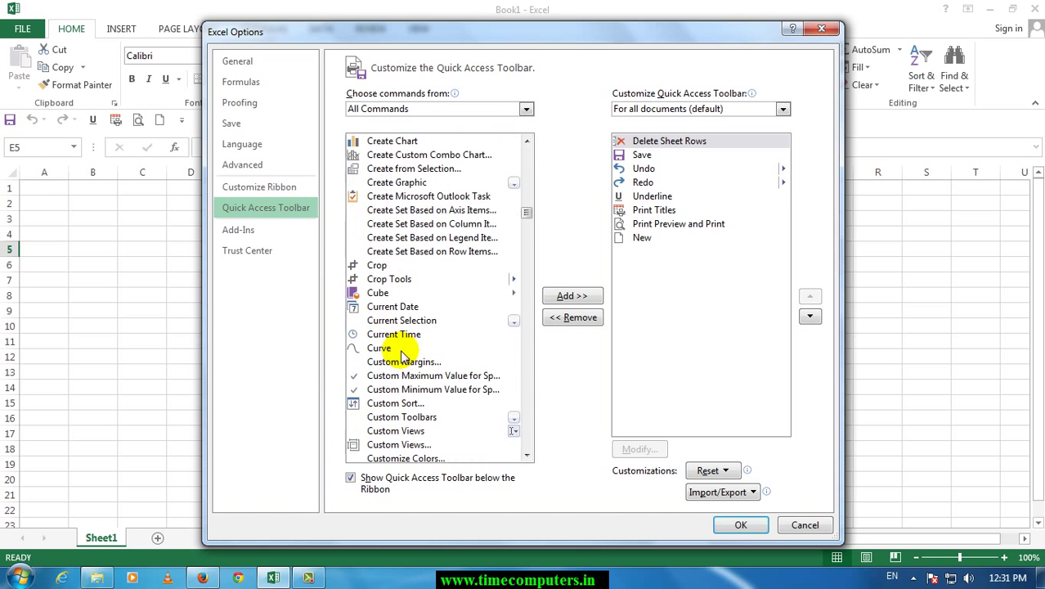
Step: Add Crop to the toolbar after Delete Sheet Rows and apply with OK
left_click(385, 266)
left_click(571, 297)
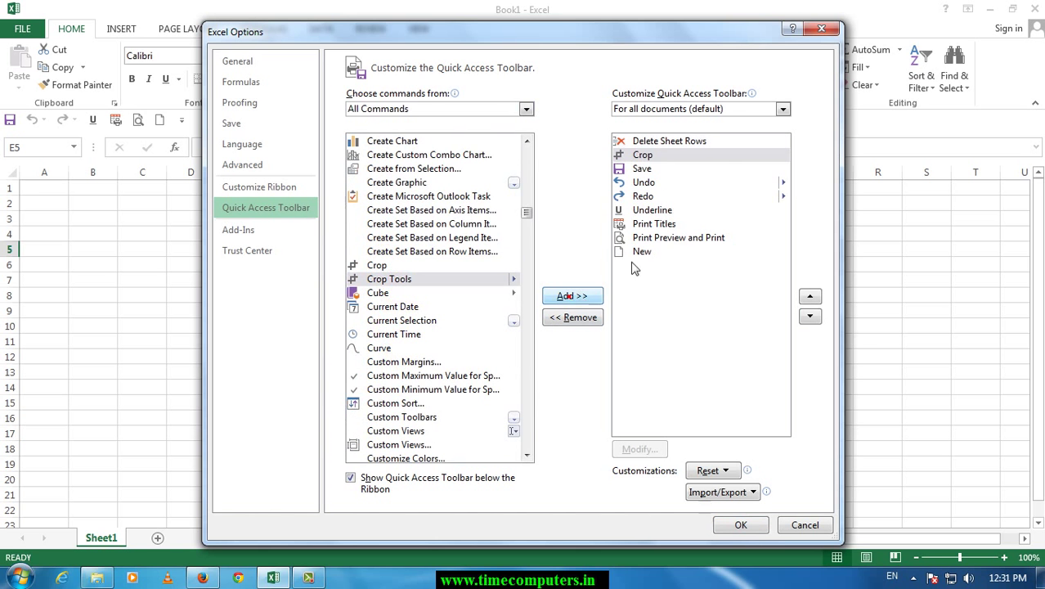
left_click(738, 523)
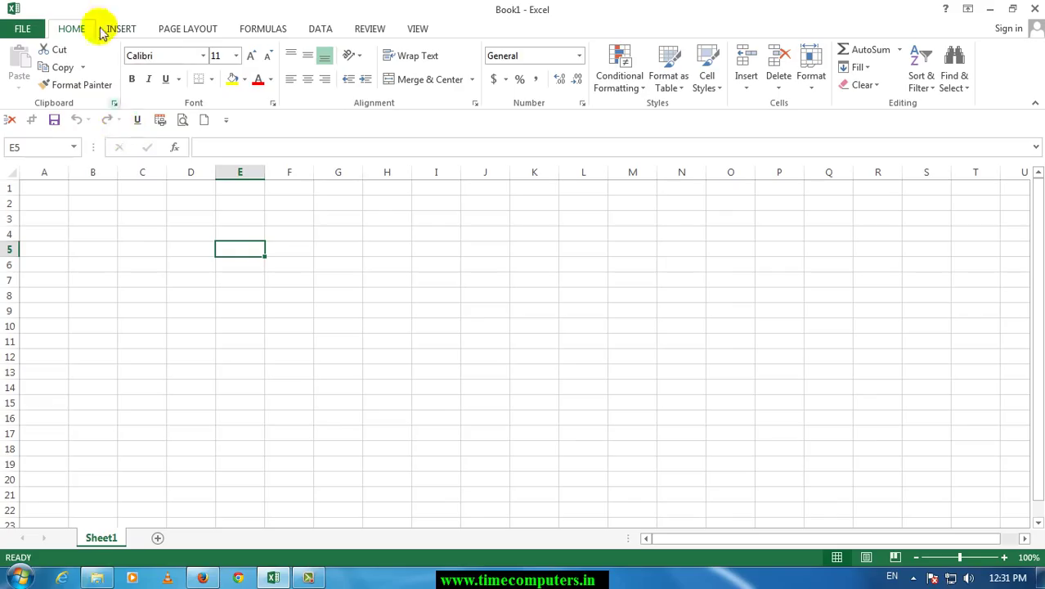
Step: Show the customized Quick Access Toolbar above the ribbon again
right_click(119, 123)
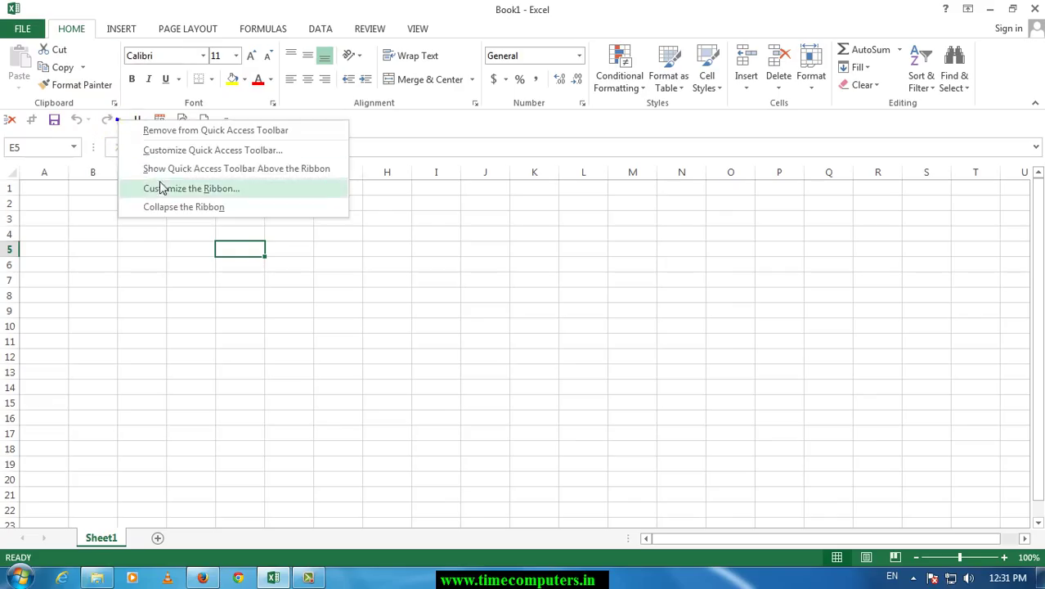
left_click(273, 168)
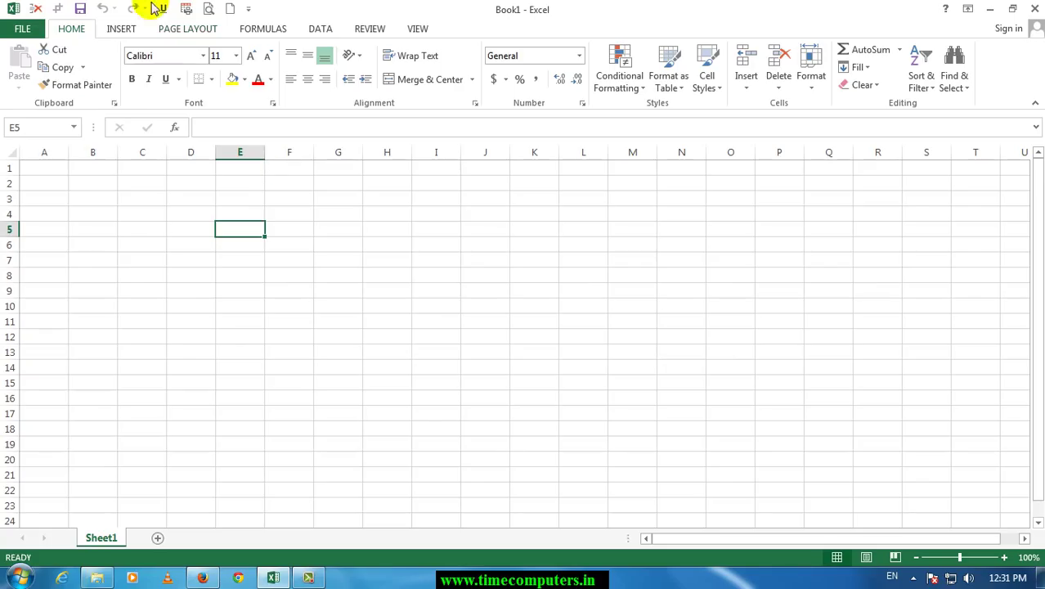
left_click(244, 298)
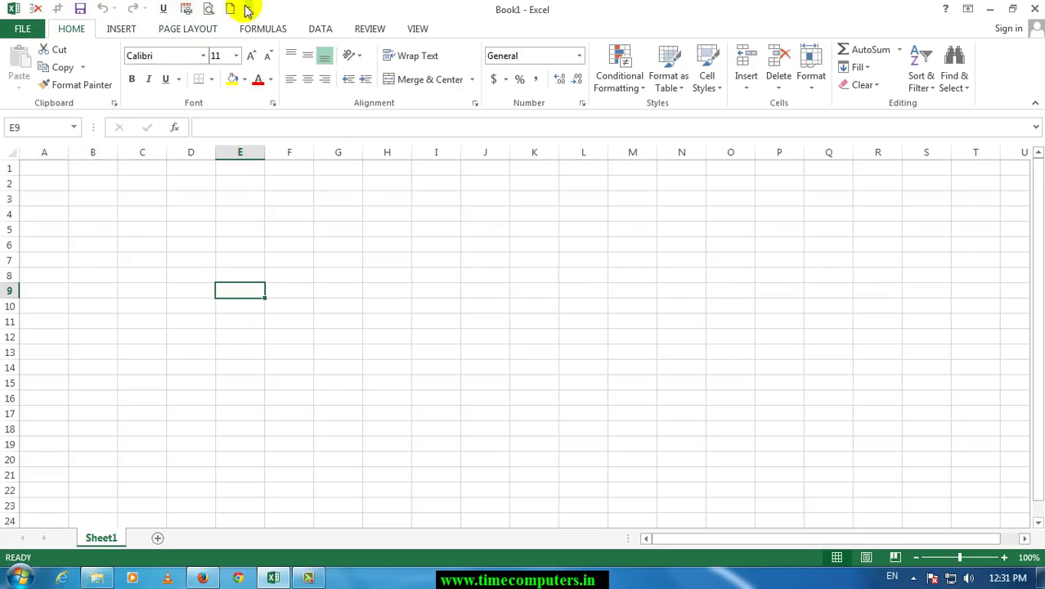
left_click(288, 258)
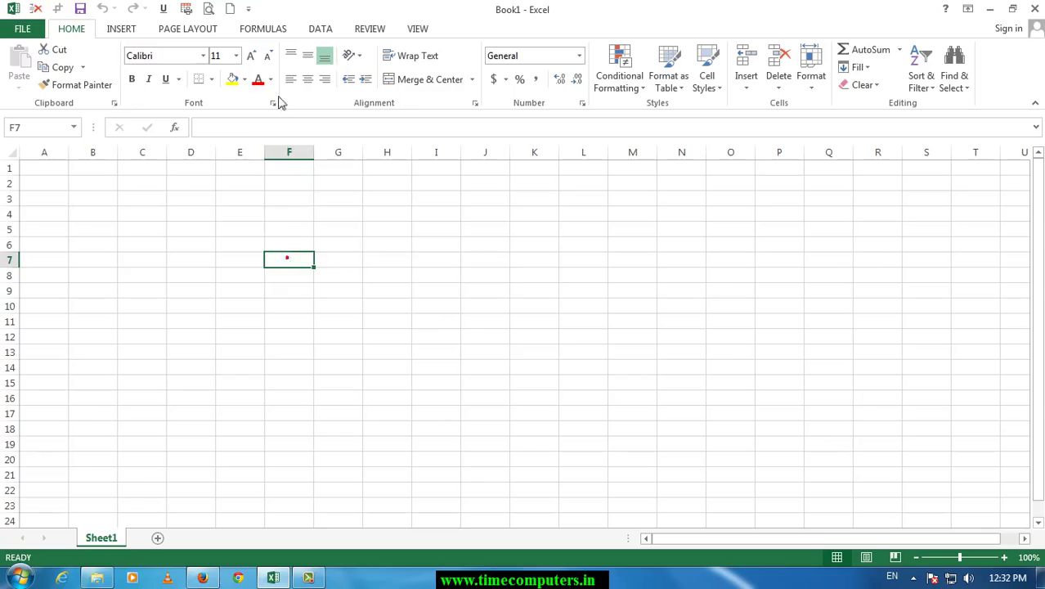
left_click(248, 9)
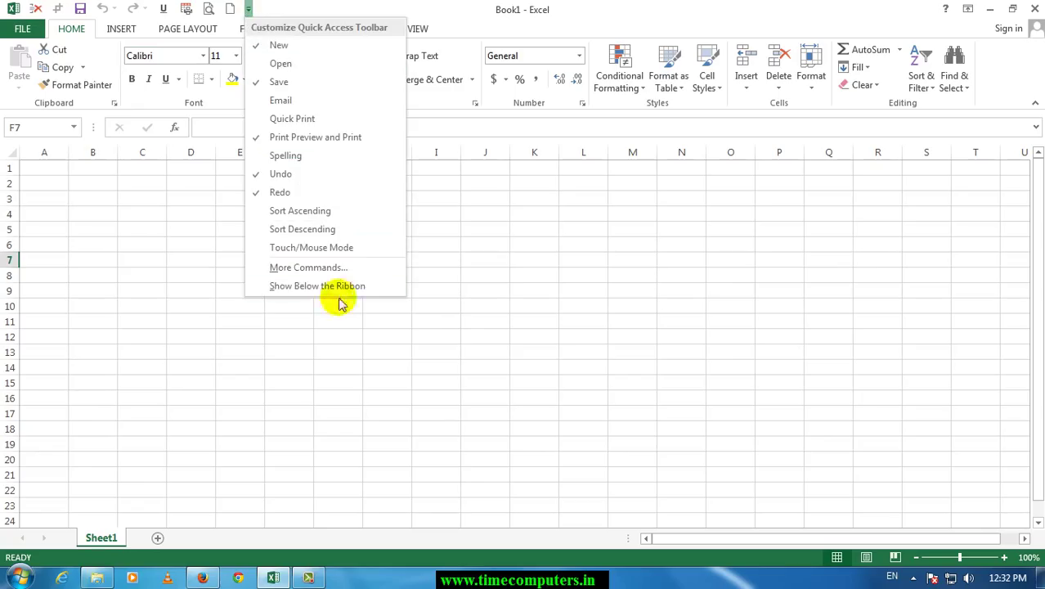
Step: Reset only the Quick Access Toolbar in Excel Options, confirming Yes to restore Save, Undo and Redo
left_click(296, 270)
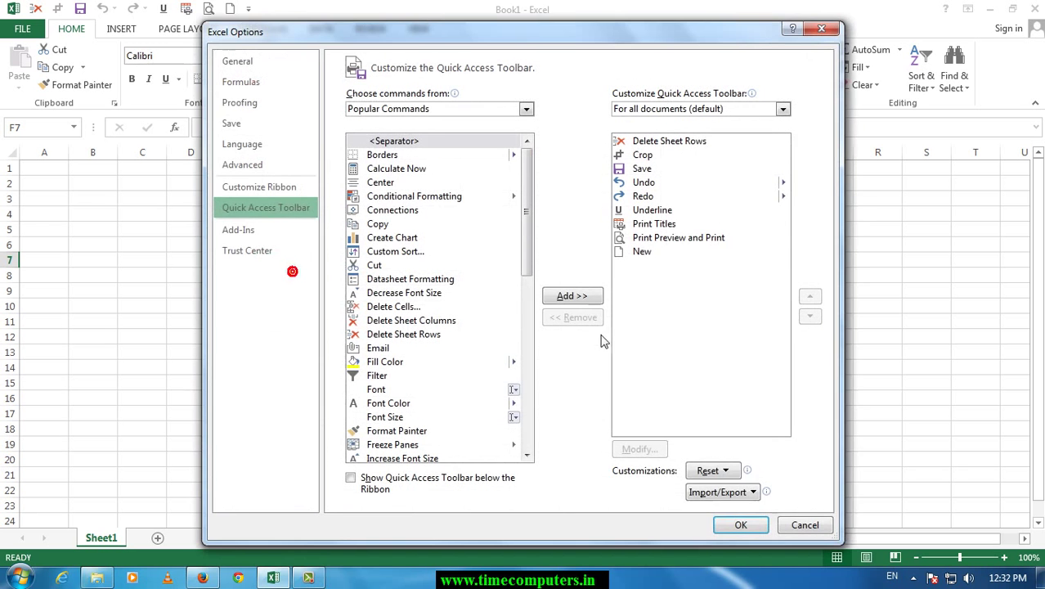
left_click(725, 472)
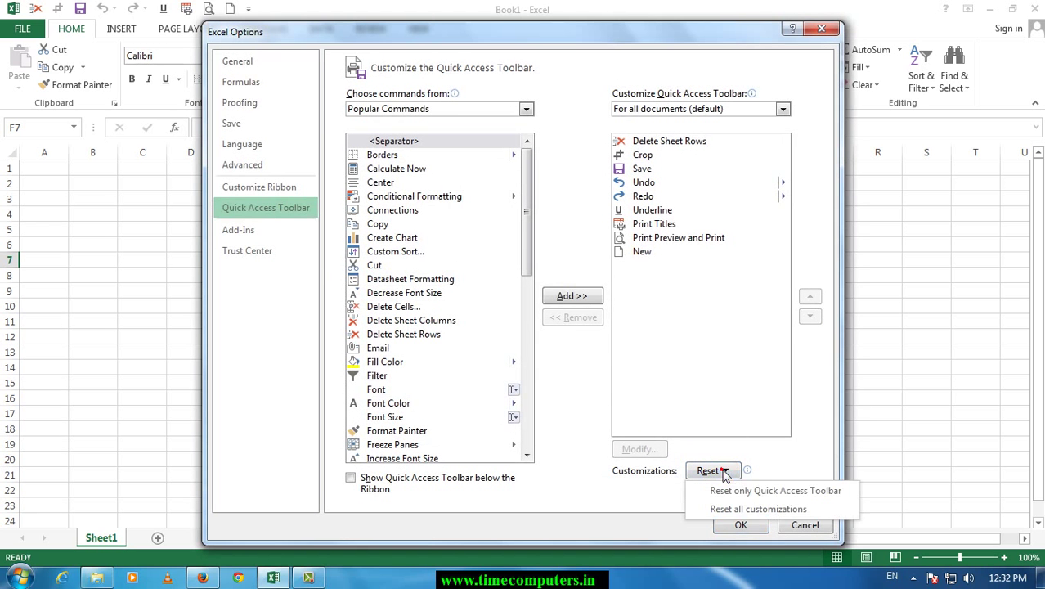
left_click(792, 495)
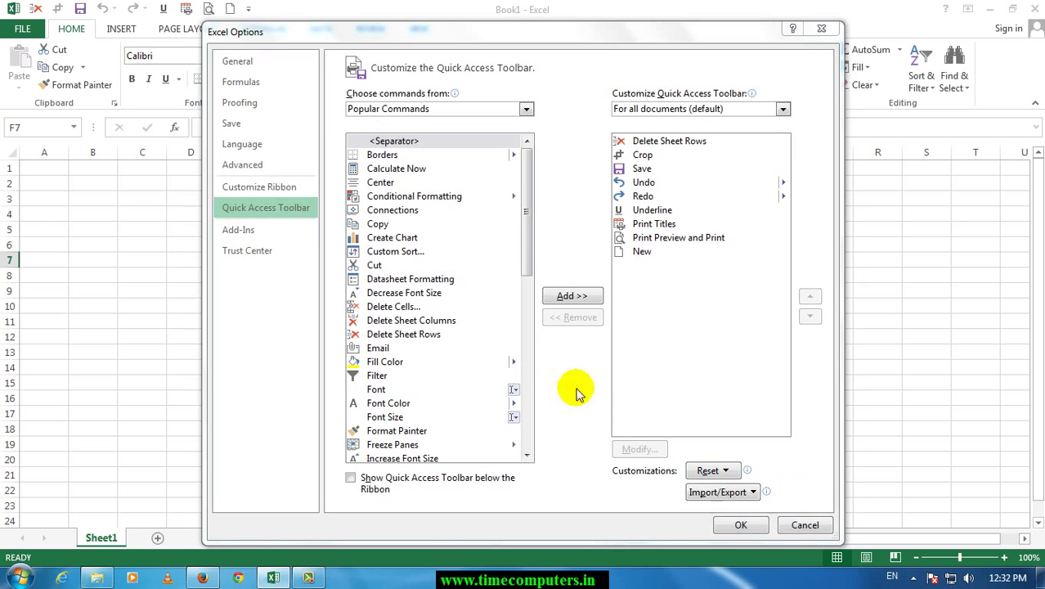
left_click(494, 330)
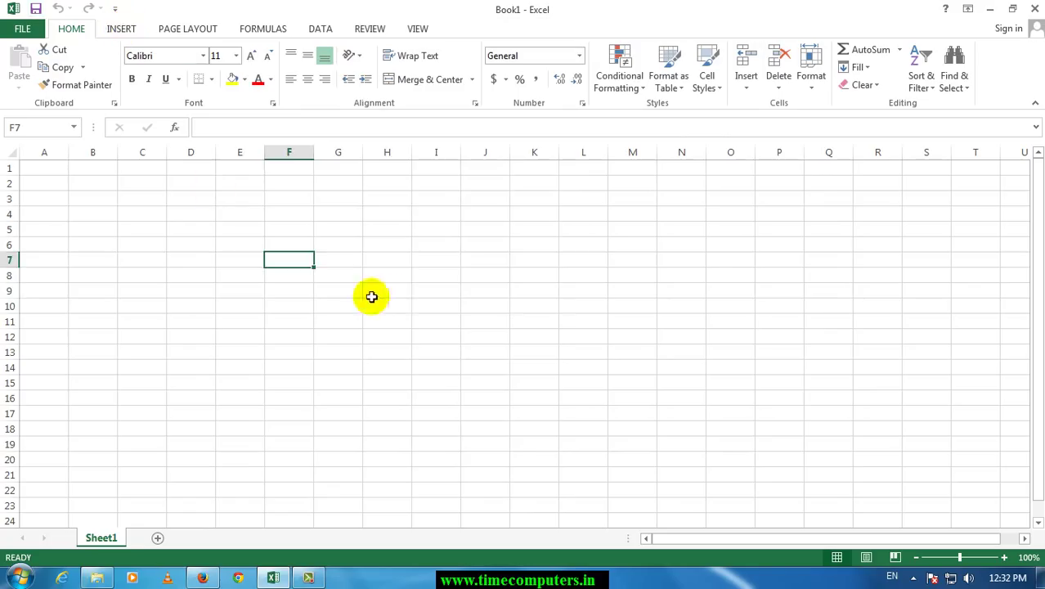
left_click(396, 296)
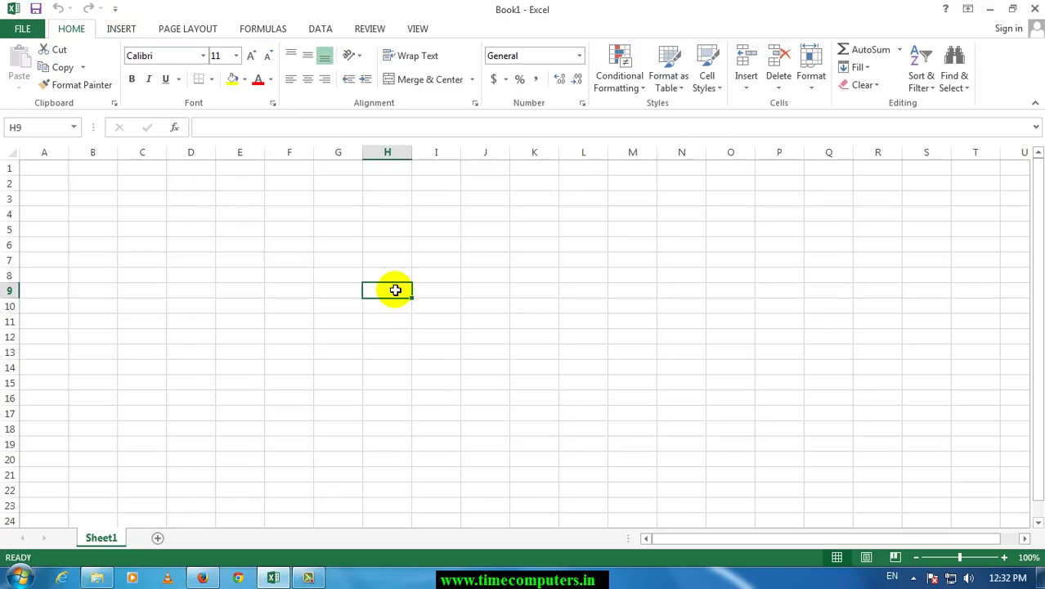